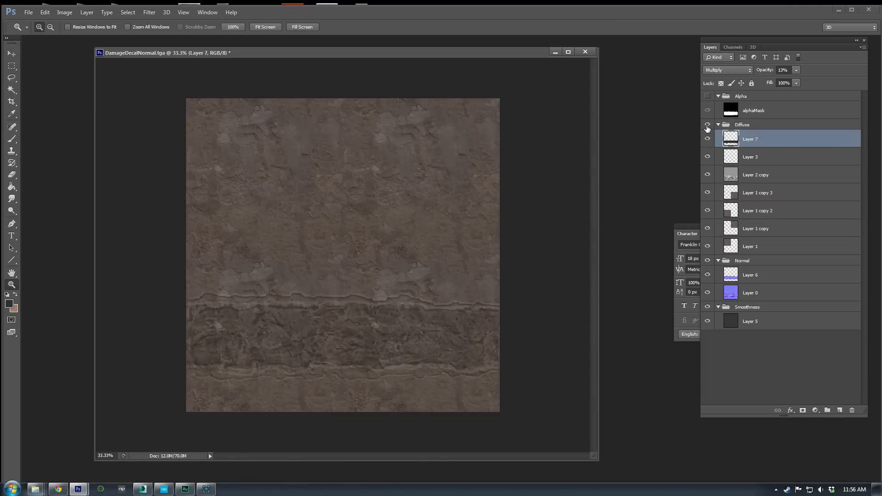
- Hide the Diffuse group to inspect the normal map underneath, and show the group again
left_click(708, 124)
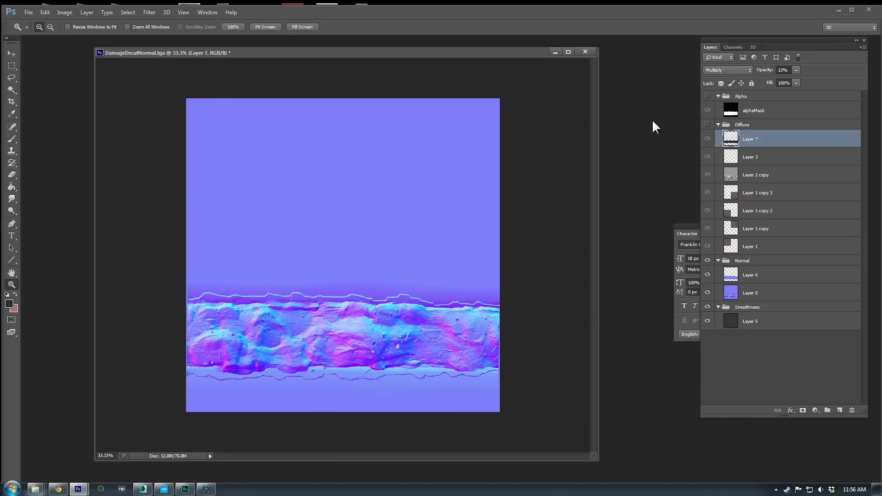
left_click_drag(434, 53, 407, 54)
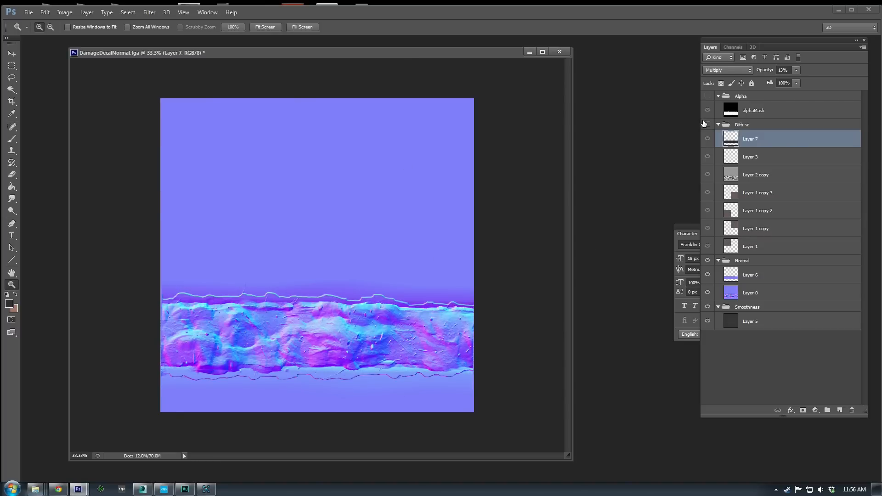
left_click(707, 124)
- Switch to 3ds Max, display the DamageDemo wall's Editable Poly settings and close the Material Editor
left_click(142, 489)
middle_click_drag(482, 291, 475, 286, "alt")
scroll(475, 287, "up", 3)
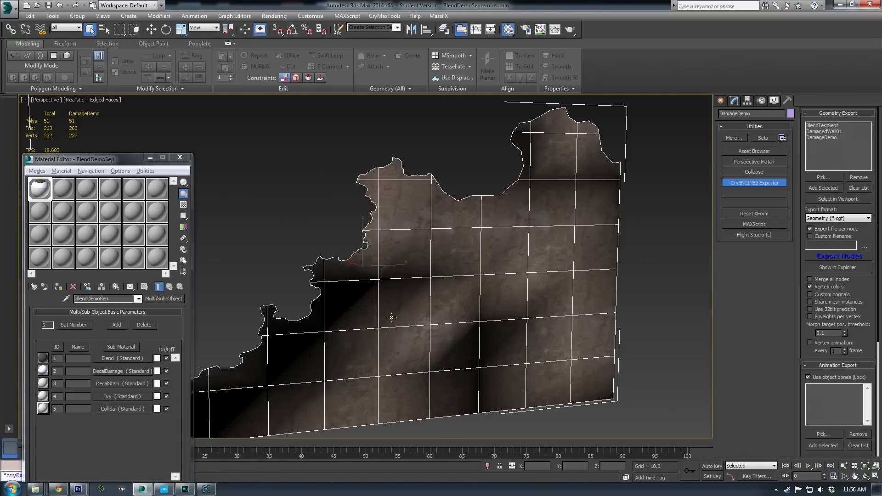
middle_click_drag(390, 317, 510, 218)
middle_click_drag(598, 192, 393, 270)
scroll(392, 271, "up", 3)
middle_click_drag(517, 274, 483, 293)
scroll(482, 293, "up", 3)
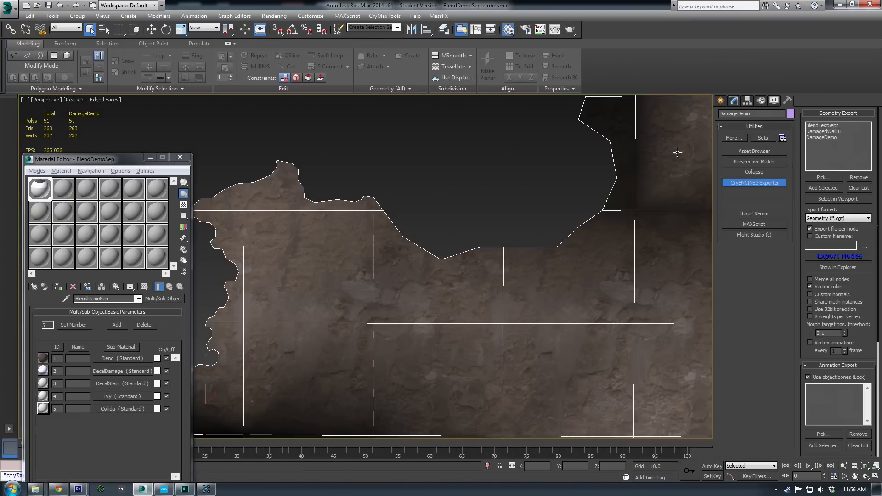
left_click(733, 100)
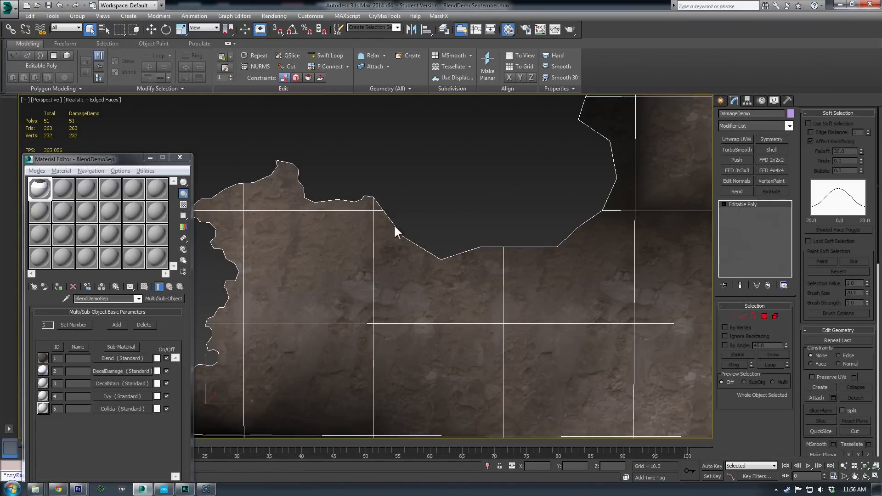
middle_click_drag(495, 262, 502, 280)
left_click(185, 158)
middle_click_drag(337, 246, 368, 229, "alt")
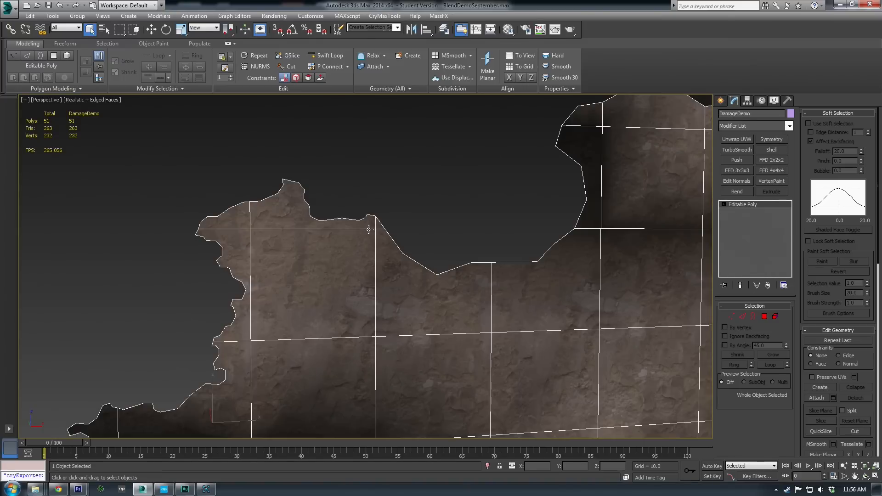
- Cut a jagged, two-lobed line of vertices into the wall beneath the wide notch, from one slope to the other
middle_click_drag(370, 210, 322, 249)
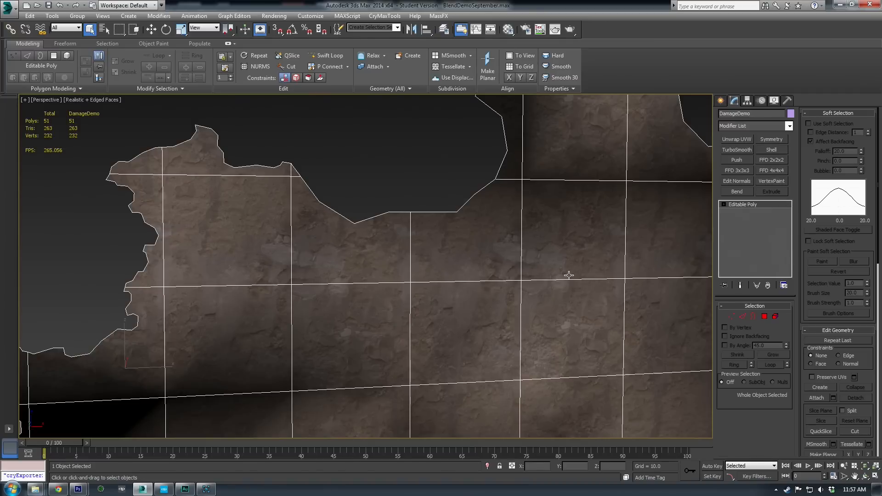
left_click(731, 316)
middle_click_drag(418, 173, 327, 227)
scroll(331, 251, "up", 3)
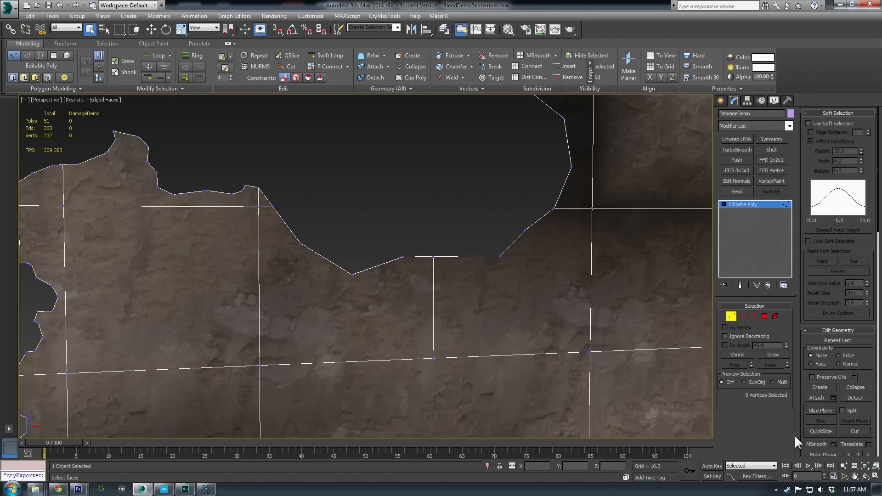
left_click(850, 432)
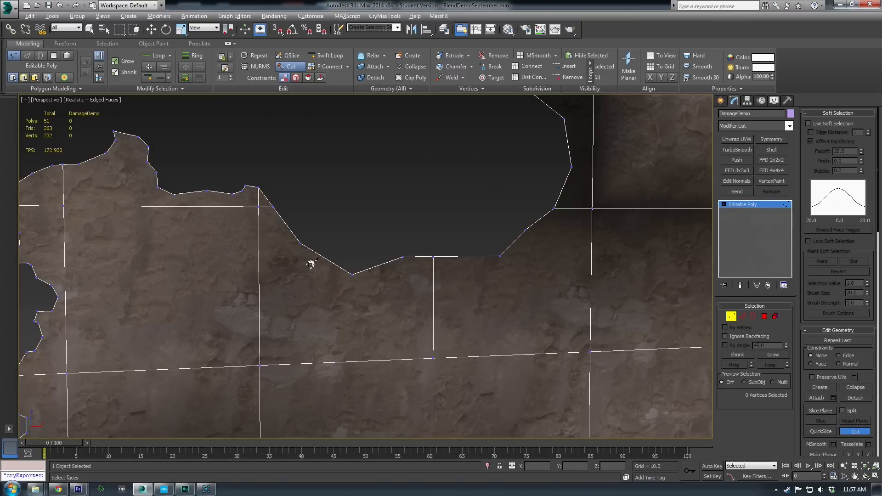
left_click(299, 242)
left_click(298, 263)
left_click(282, 274)
left_click(288, 302)
left_click(329, 319)
left_click(361, 325)
left_click(395, 317)
left_click(415, 300)
left_click(403, 283)
left_click(410, 271)
left_click(434, 268)
left_click(469, 274)
left_click(473, 302)
left_click(499, 315)
left_click(532, 311)
left_click(562, 292)
left_click(565, 255)
left_click(552, 246)
left_click(555, 231)
left_click(540, 218)
right_click(561, 237)
- Delete the two polygons between the new cut and the notch's old edge
key("4")
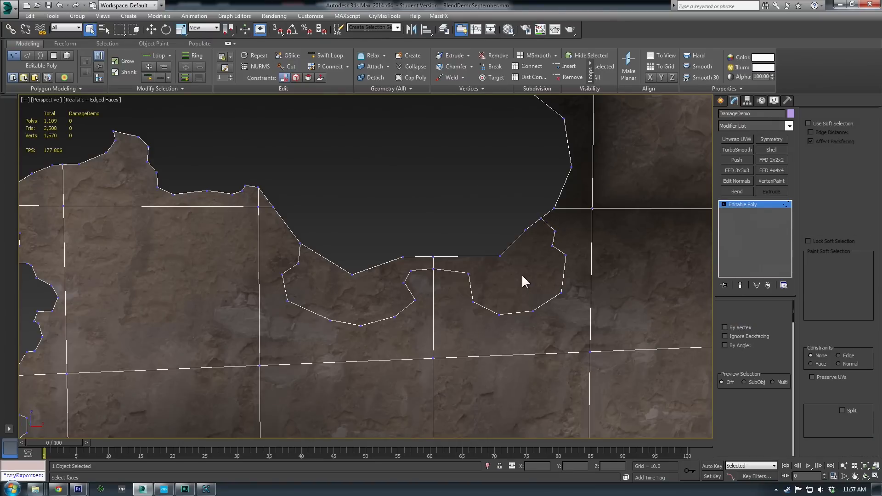
left_click(519, 275)
left_click(351, 300, "ctrl")
key("Delete")
middle_click_drag(556, 270, 488, 363)
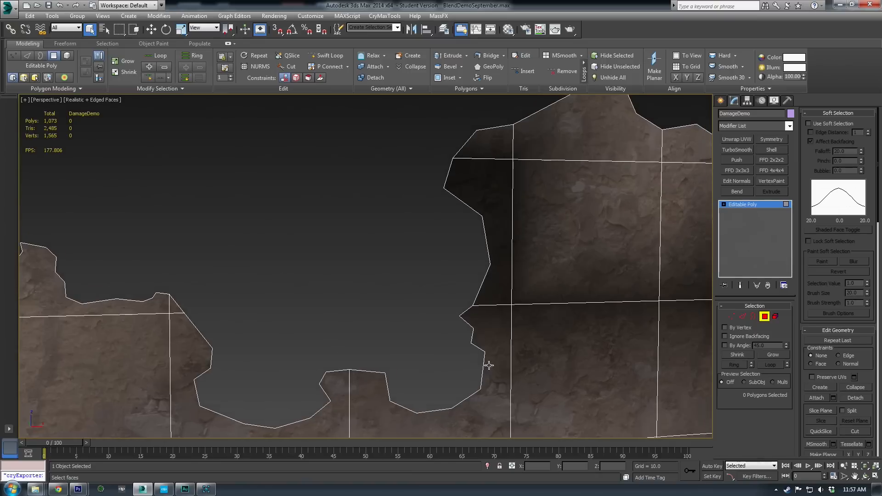
- Cut an irregular line inside the tall section's edge, from the notch's corner up to its peak
left_click(733, 316)
key("alt+c")
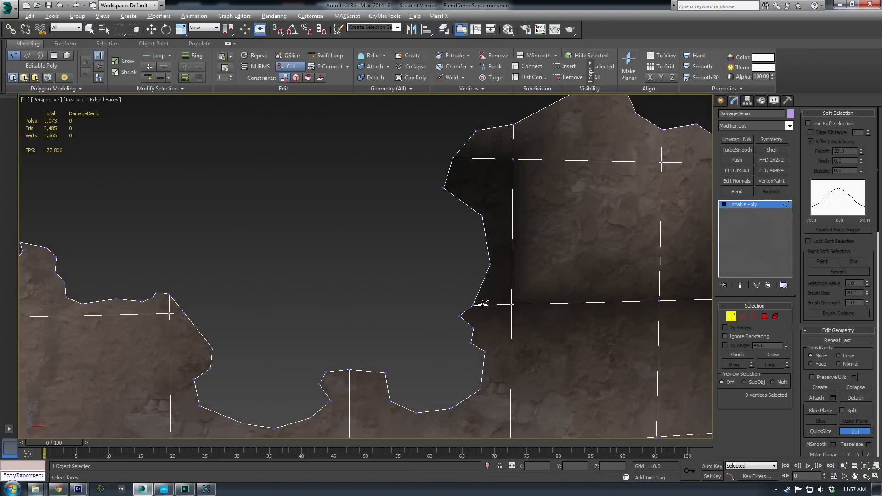
left_click(477, 294)
left_click(491, 287)
left_click(498, 269)
left_click(506, 251)
left_click(505, 222)
left_click(493, 213)
left_click(495, 190)
left_click(481, 176)
left_click(467, 176)
left_click(464, 158)
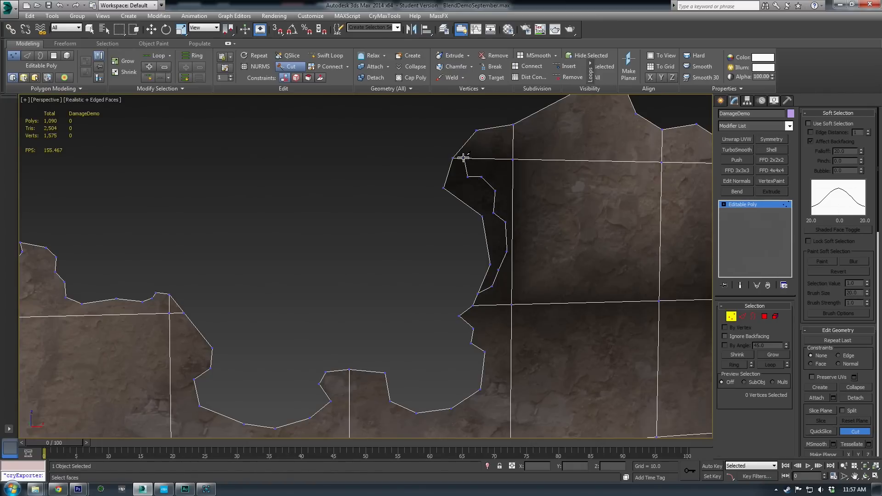
left_click(476, 147)
left_click(502, 143)
left_click(513, 136)
left_click(559, 129)
middle_click_drag(575, 124, 524, 189)
left_click(530, 184)
left_click(537, 168)
left_click(562, 163)
right_click(591, 197)
- Delete the three polygons outside the new cut along the tall section's edge
key("4")
left_click(502, 187)
left_click(427, 210, "ctrl")
left_click(415, 258, "ctrl")
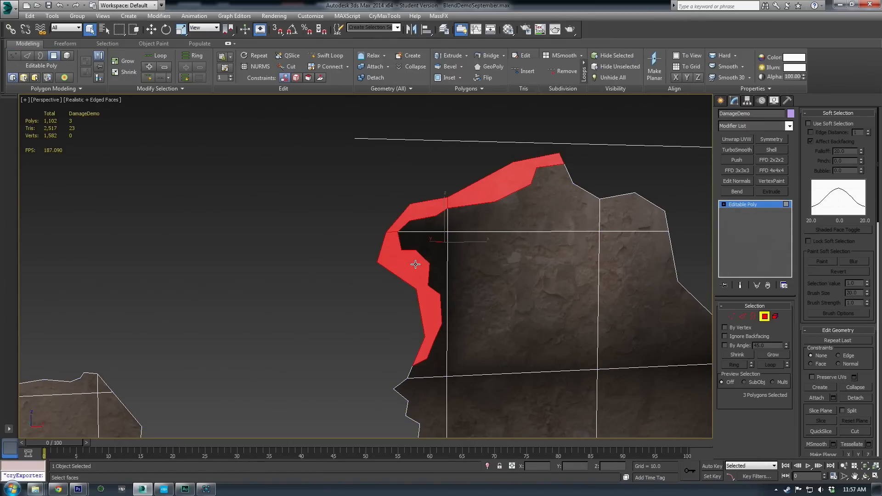
key("Delete")
- Leave polygon editing and add a Shell modifier to the wall with an inner amount of 94.8
middle_click_drag(454, 300, 462, 272)
scroll(462, 272, "down", 3)
middle_click_drag(477, 351, 547, 296)
middle_click_drag(431, 296, 574, 204)
scroll(574, 204, "down", 2)
middle_click_drag(404, 343, 480, 269)
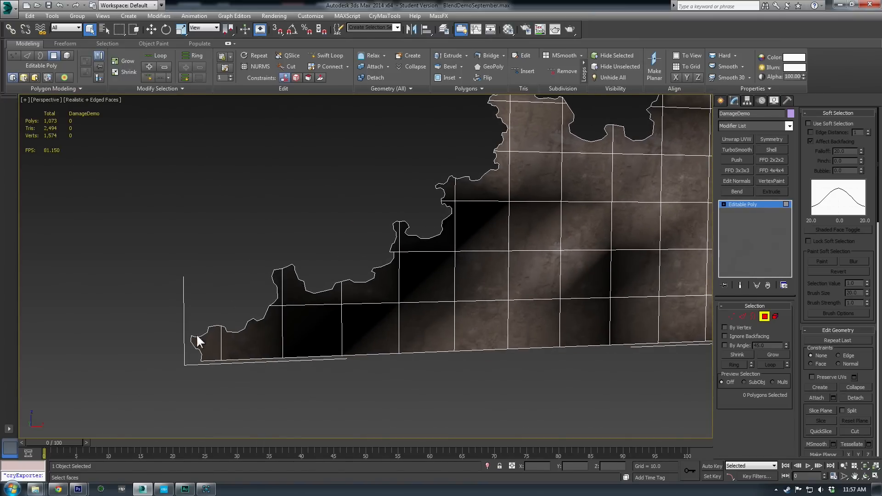
middle_click_drag(507, 192, 409, 267)
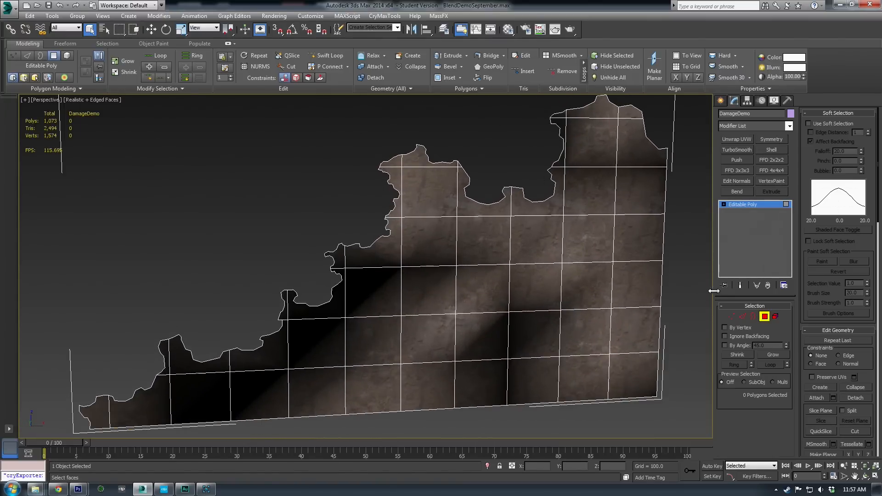
left_click(764, 316)
middle_click_drag(434, 306, 514, 300, "alt")
left_click(771, 150)
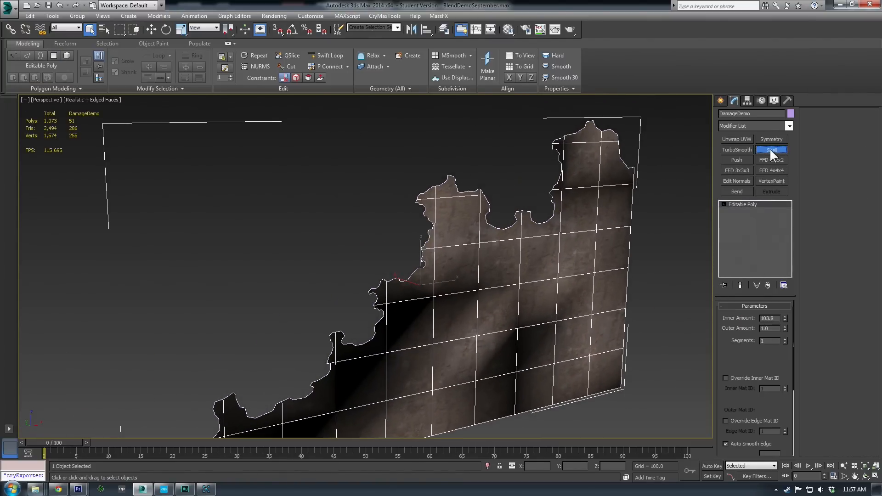
mouse_move(537, 329)
middle_mouse_down("alt")
mouse_move(511, 309)
mouse_move(528, 317)
middle_mouse_up("alt")
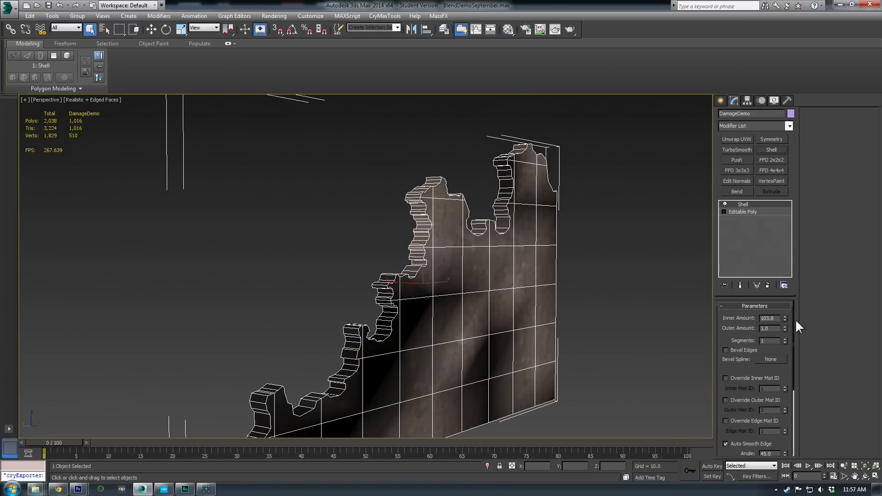
left_click_drag(784, 318, 809, 244)
middle_click_drag(441, 348, 515, 179)
middle_click_drag(515, 179, 482, 268, "alt")
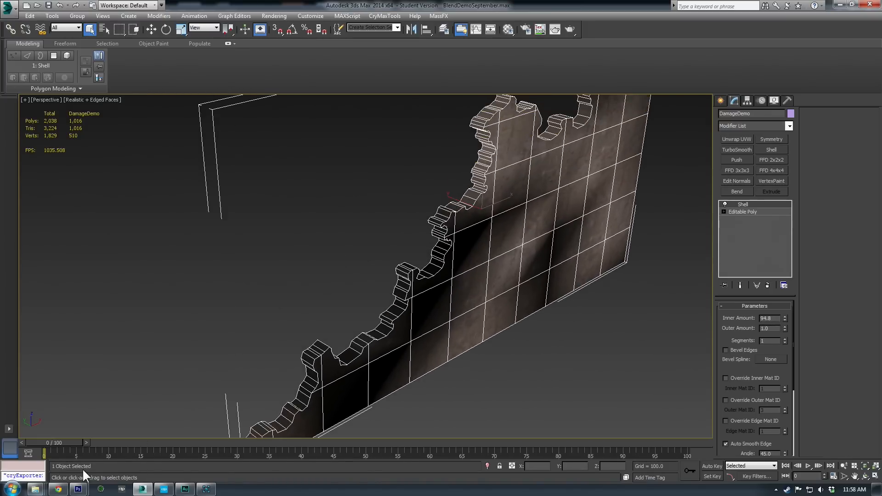
- Switch to Photoshop and sketch the broken wall in white on a new layer, marking its face T and its thickness D
left_click(79, 488)
mouse_move(475, 224)
left_mouse_down()
mouse_move(303, 292)
mouse_move(333, 246)
mouse_move(366, 227)
mouse_move(385, 182)
mouse_move(473, 130)
mouse_move(470, 221)
mouse_move(431, 219)
mouse_move(441, 215)
left_mouse_up()
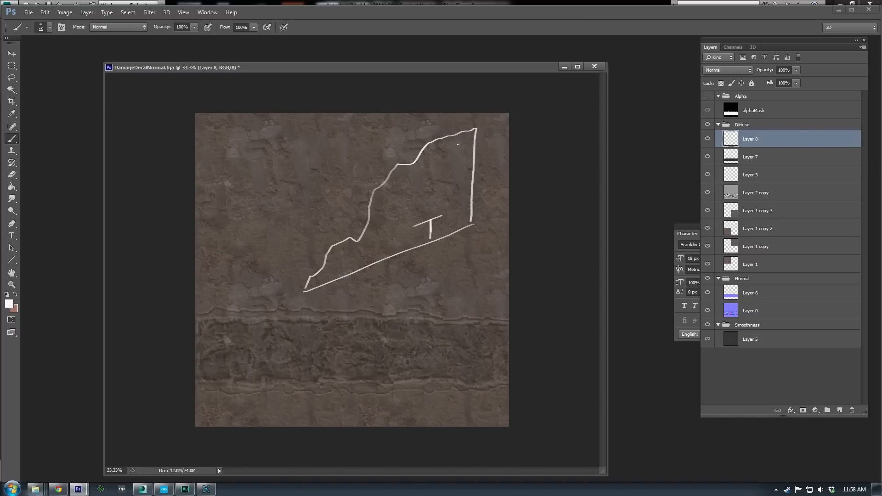
mouse_move(451, 125)
left_mouse_down()
mouse_move(370, 174)
mouse_move(335, 234)
mouse_move(288, 281)
mouse_move(253, 355)
left_mouse_up()
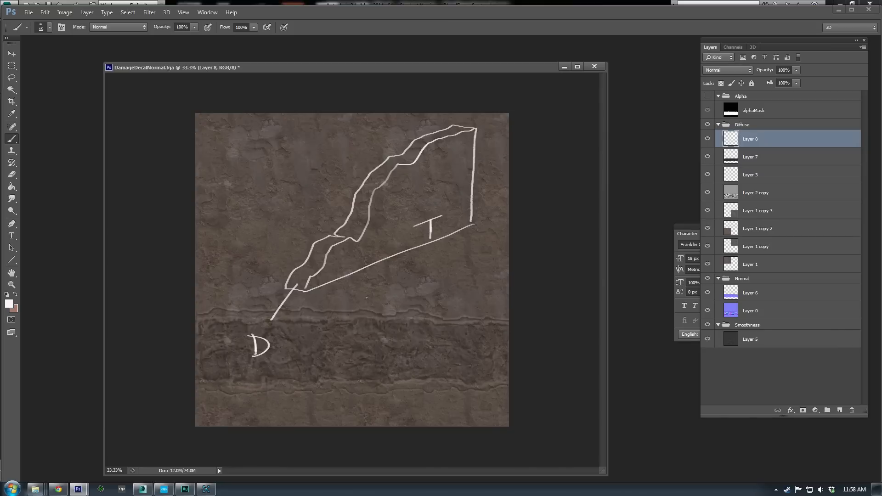
- Check the Alpha mask, hide it again, and sketch an inner contour with cross divisions along the drawn wall's broken edge
left_click(707, 96)
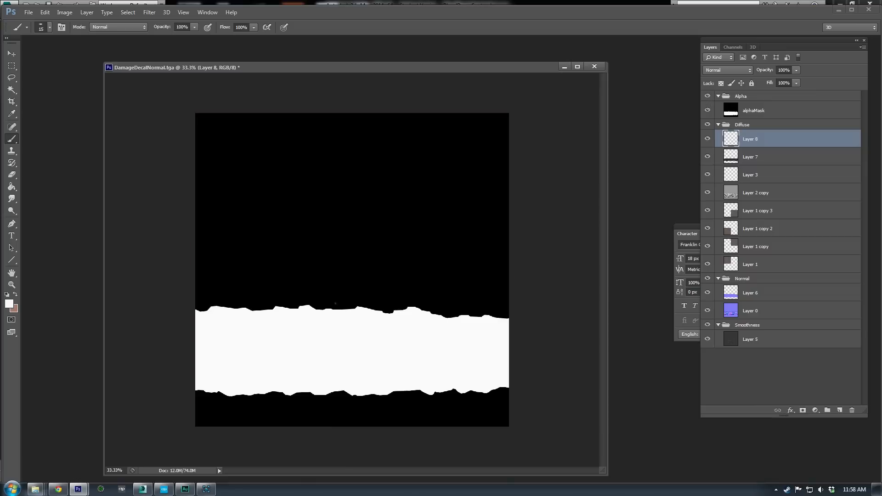
left_click(708, 97)
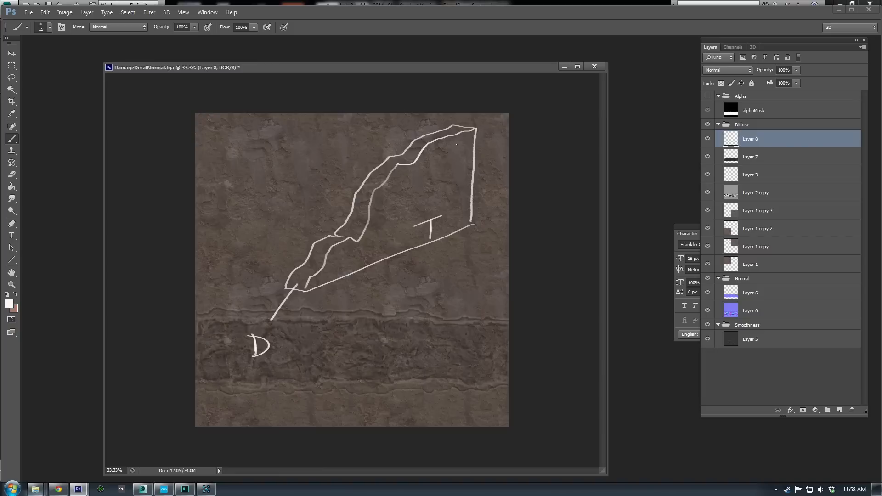
left_click_drag(444, 146, 325, 280)
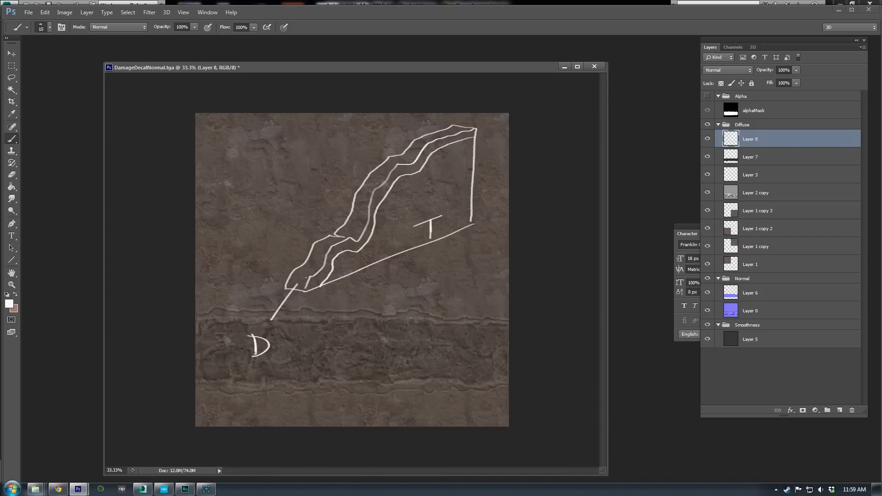
mouse_move(303, 262)
left_mouse_down()
mouse_move(331, 268)
mouse_move(342, 226)
left_mouse_up()
left_click_drag(368, 176, 390, 177)
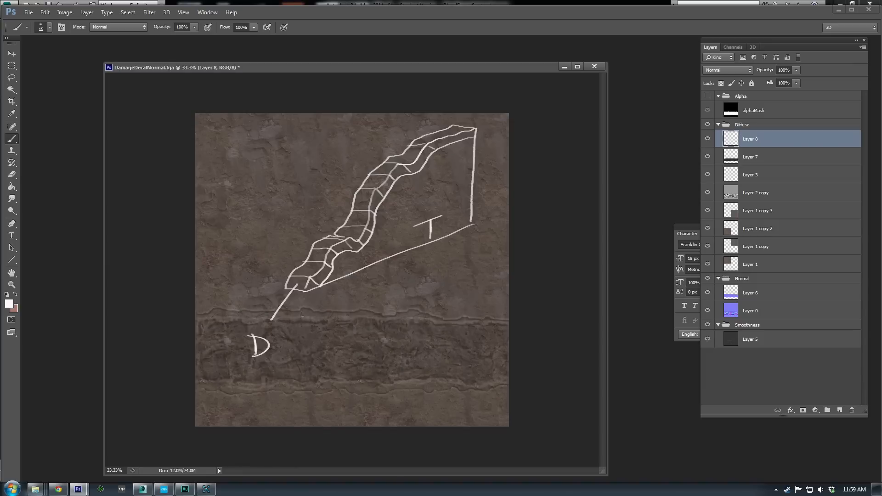
- Switch back to 3ds Max and convert the shelled wall to an Editable Poly
left_click(141, 489)
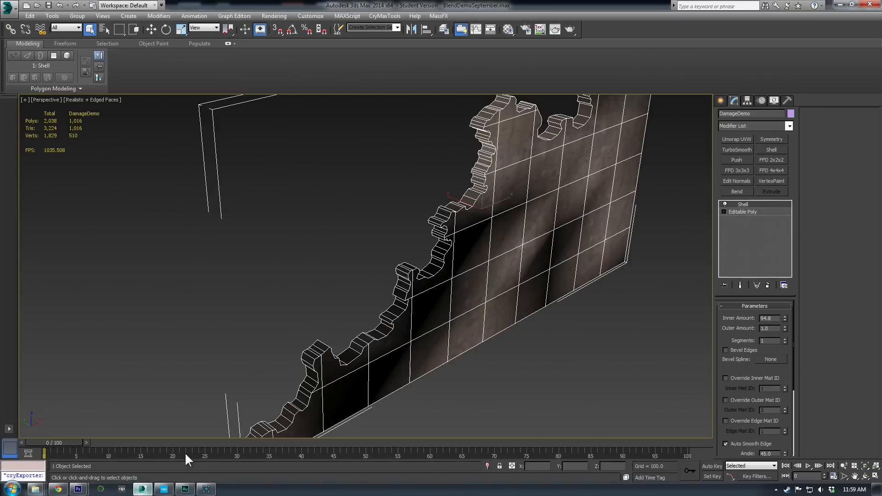
mouse_move(532, 247)
middle_mouse_down("alt")
mouse_move(506, 225)
mouse_move(574, 232)
mouse_move(508, 238)
mouse_move(523, 233)
middle_mouse_up("alt")
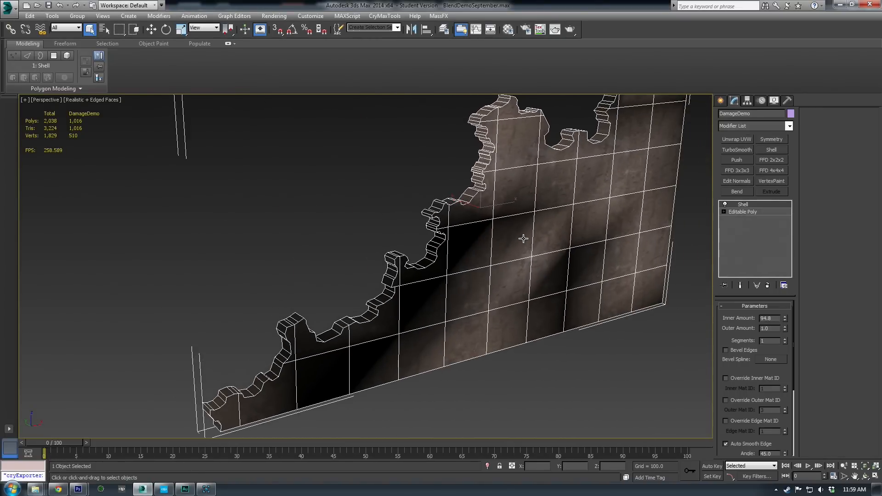
middle_click_drag(705, 238, 514, 250, "alt")
right_click(448, 265)
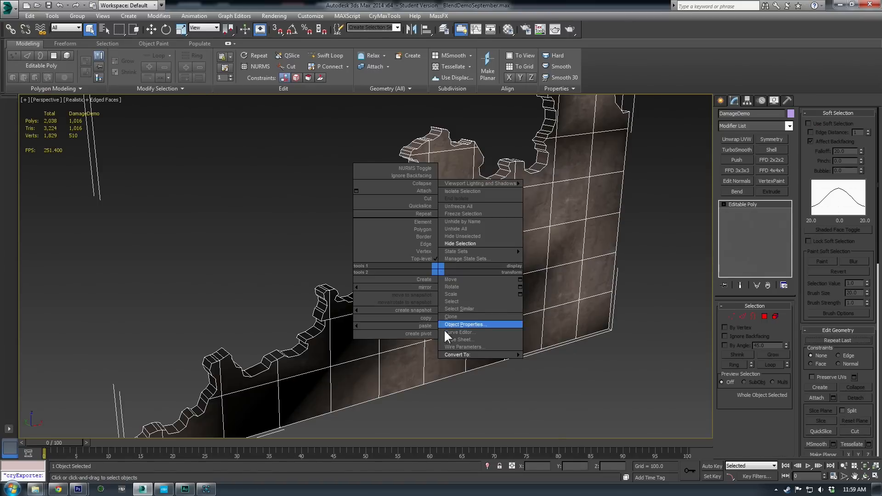
left_click(514, 358)
middle_click_drag(515, 302, 517, 318)
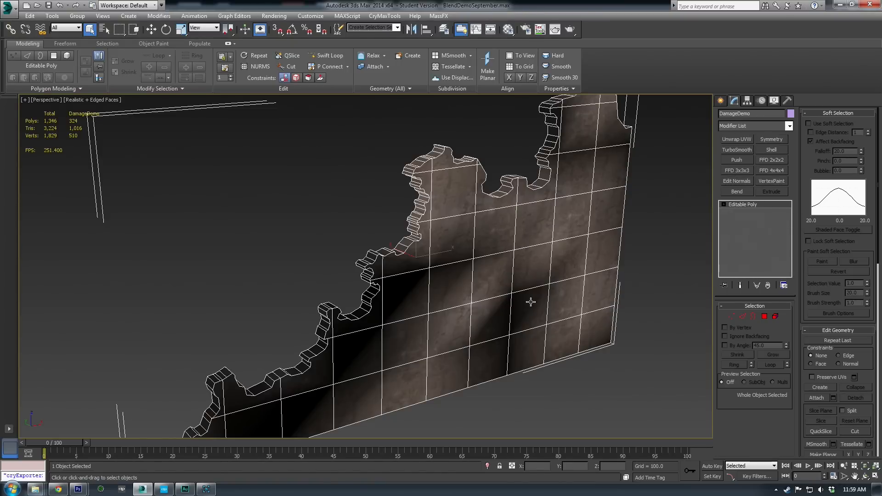
- Clone the wall as a copy named DamageDemoDecal
key("ctrl+v")
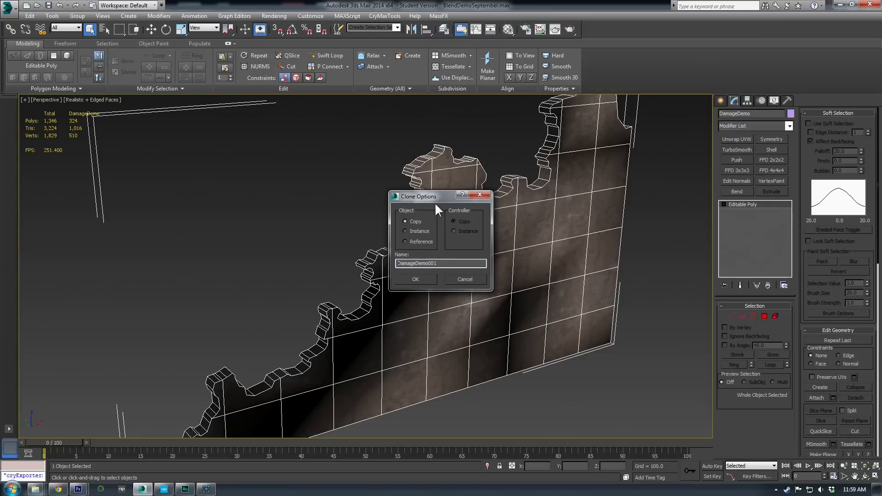
left_click_drag(446, 264, 413, 271)
left_click_drag(438, 265, 422, 269)
type("Deca")
left_click(406, 276)
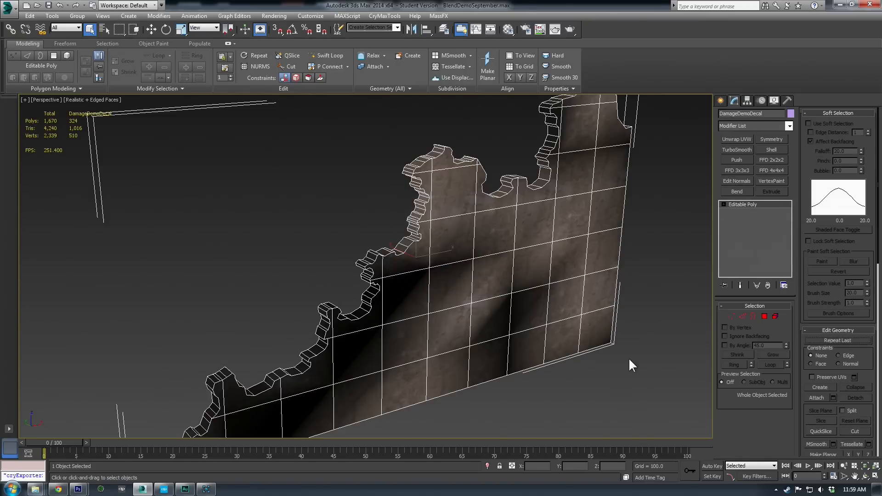
- Hide the original wall so only the DamageDemoDecal copy is left for editing
left_click(629, 357)
scroll(392, 247, "down", 2)
left_click(437, 279)
key("w")
left_click_drag(413, 223, 372, 153)
right_click(378, 167)
- Select the polygons along the underside of the DamageDemoDecal wall and delete them
middle_click_drag(463, 300, 465, 295, "alt")
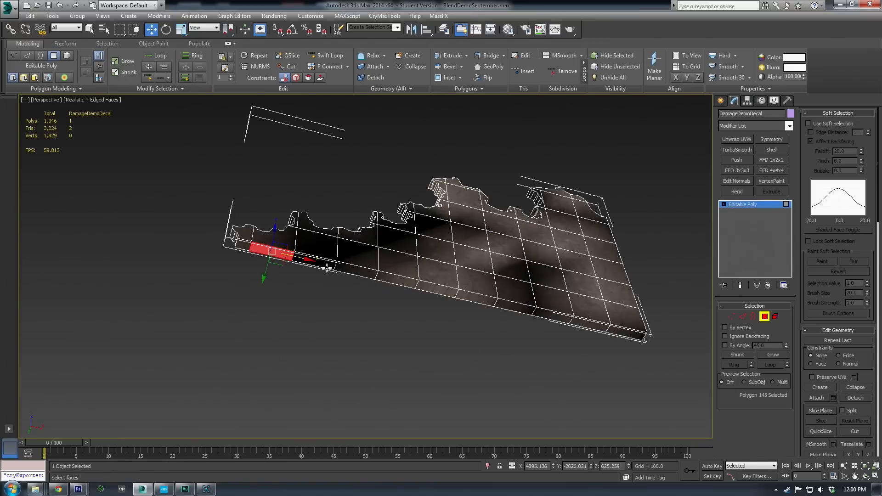
left_click(245, 247, "ctrl")
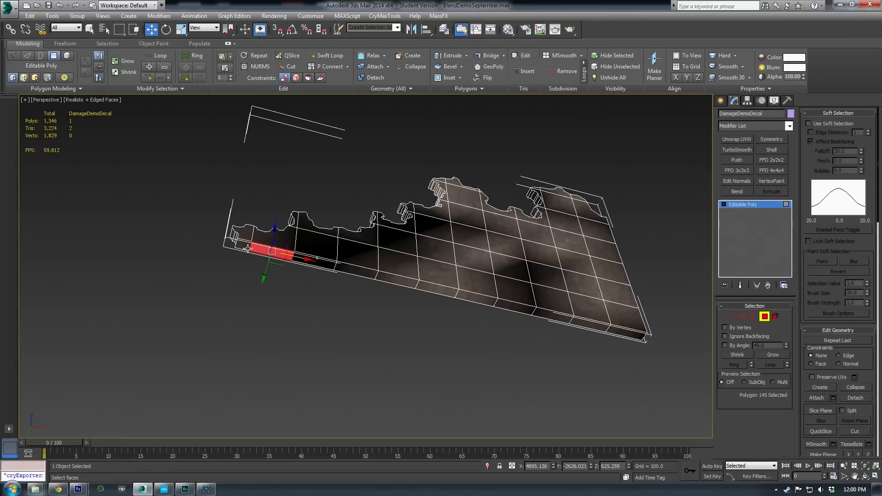
left_click(322, 264, "ctrl")
left_click(360, 272, "ctrl")
left_click(400, 280, "ctrl")
left_click(438, 290, "ctrl")
key("ctrl+z")
key("q")
left_click(438, 289, "ctrl")
left_click(474, 300, "ctrl")
key("Delete")
- Select all polygons of the decal wall and deselect the thin edge polygons, keeping only the front and back faces
middle_click_drag(620, 331, 550, 365, "alt")
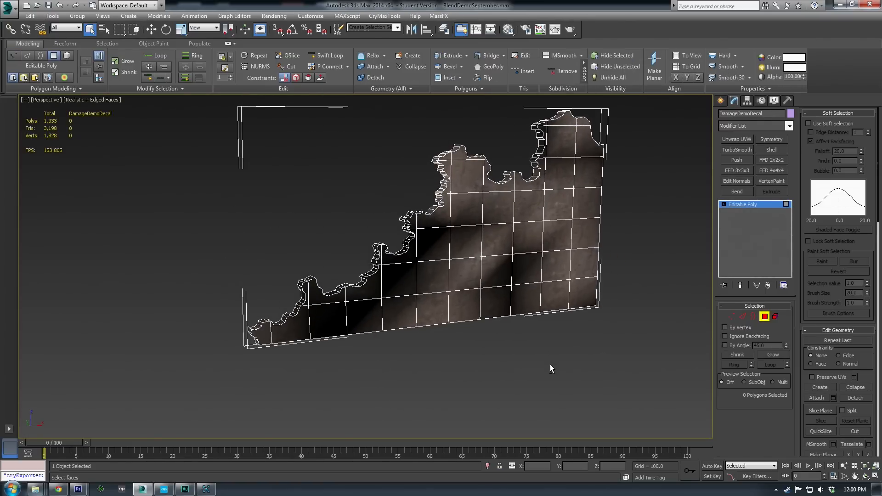
key("ctrl+a")
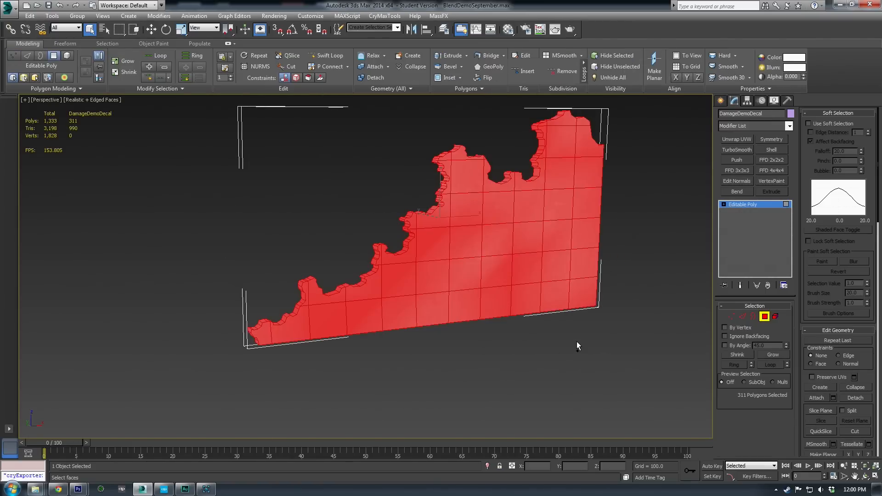
key("t")
key("z")
middle_click_drag(494, 331, 513, 258)
scroll(528, 283, "down", 2)
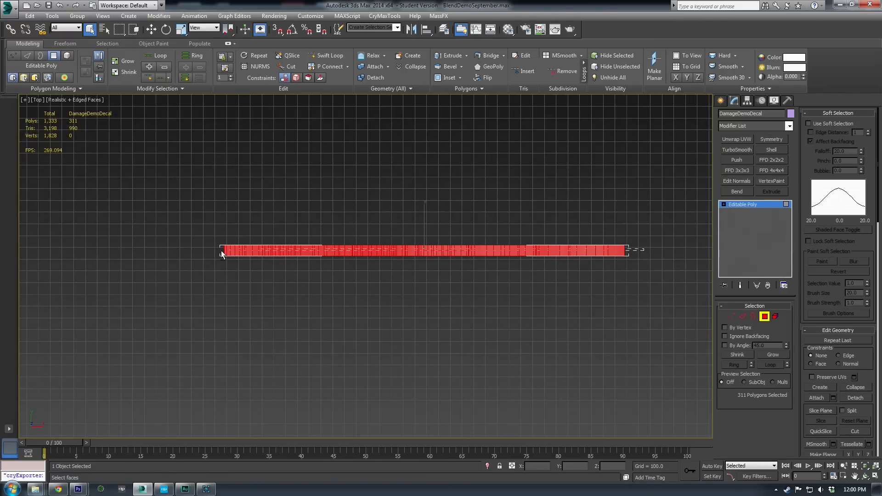
left_click_drag(185, 252, 183, 249)
key("p")
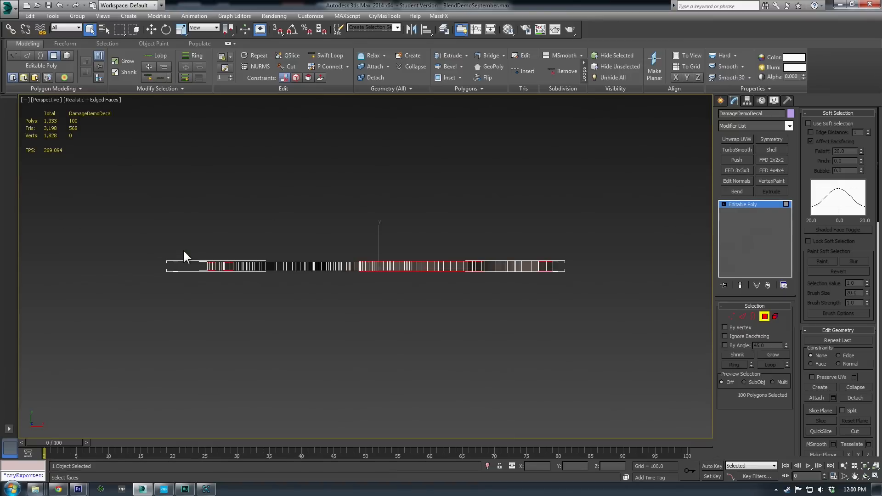
middle_click_drag(268, 269, 340, 203, "alt")
scroll(387, 304, "up", 3)
middle_click_drag(545, 284, 500, 276, "alt")
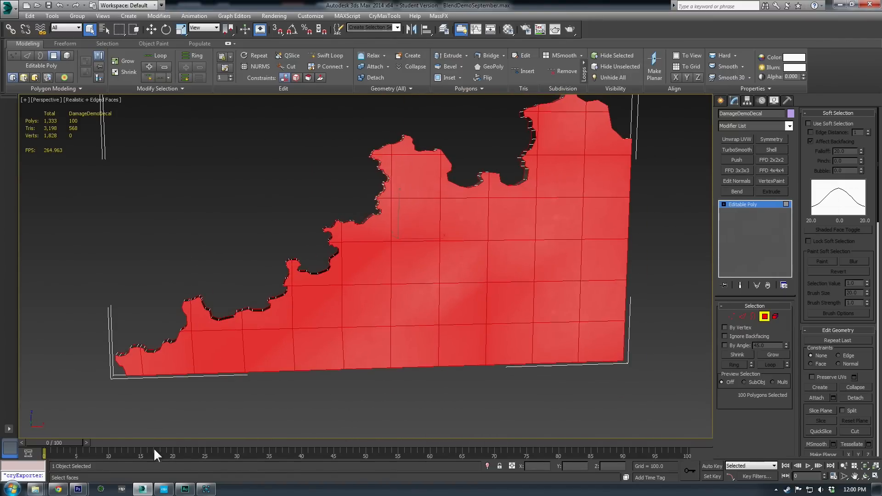
- Switch to Photoshop to review the wall sketch over the damage decal texture, and return to 3ds Max
mouse_move(87, 490)
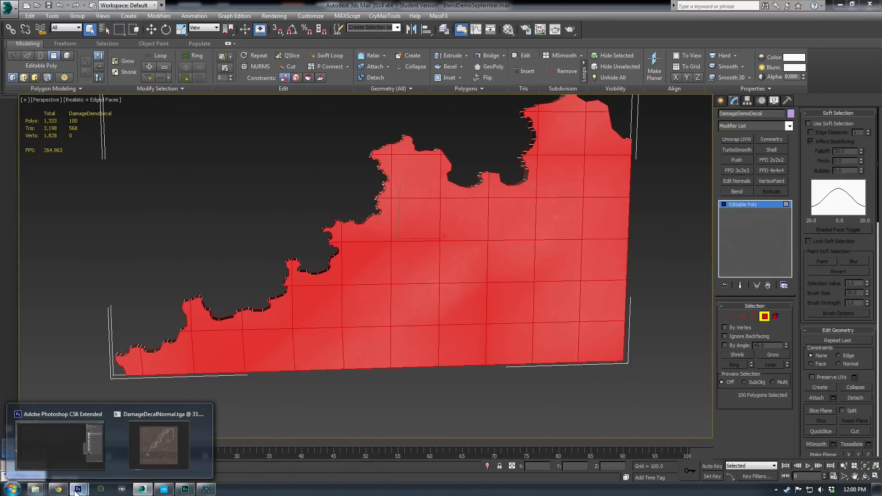
left_click(133, 434)
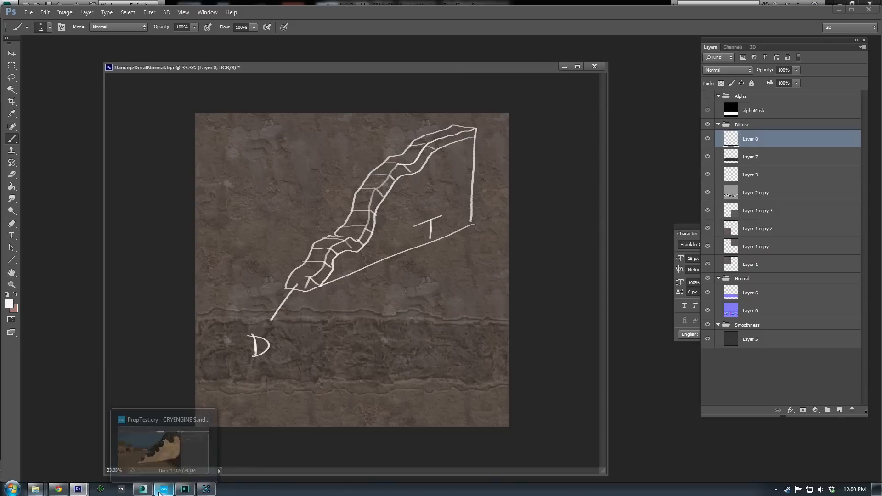
left_click(144, 491)
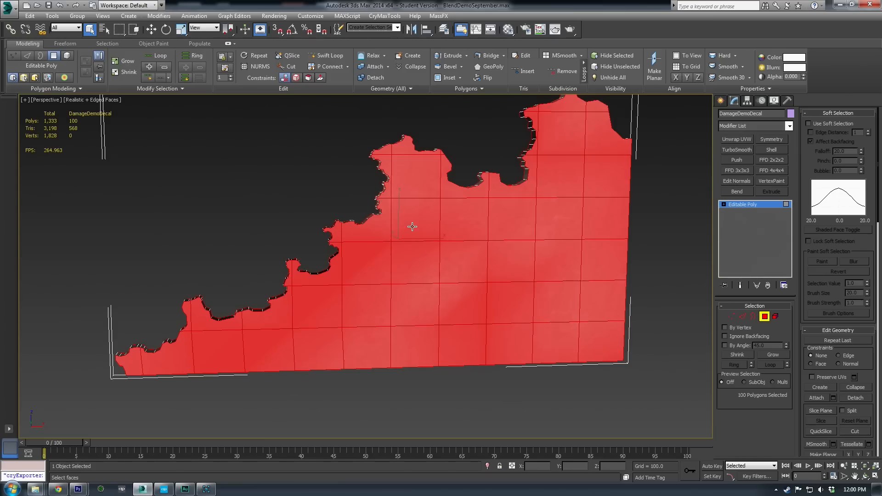
- Undo back past the underside deletion to restore the two wall polygons removed from the lower edge
middle_click_drag(412, 226, 317, 324, "alt")
left_click(304, 319, "alt")
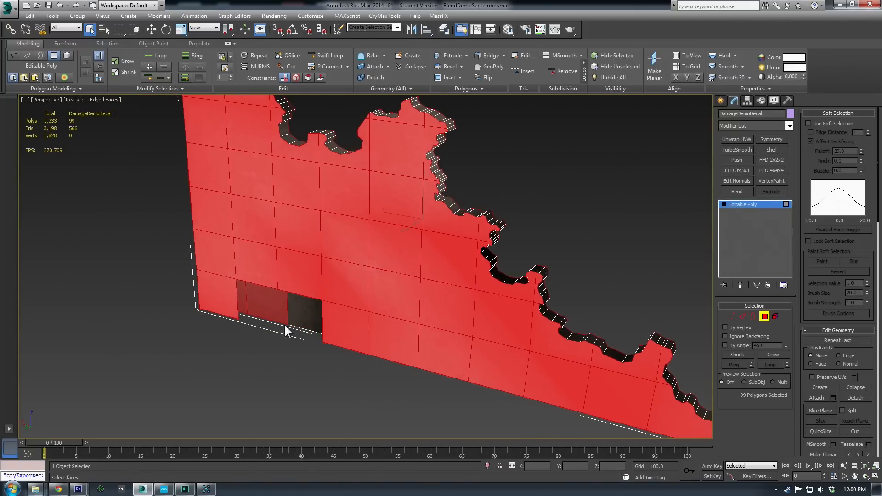
left_click(281, 352)
key("ctrl+z")
key("ctrl+y")
key("ctrl+i")
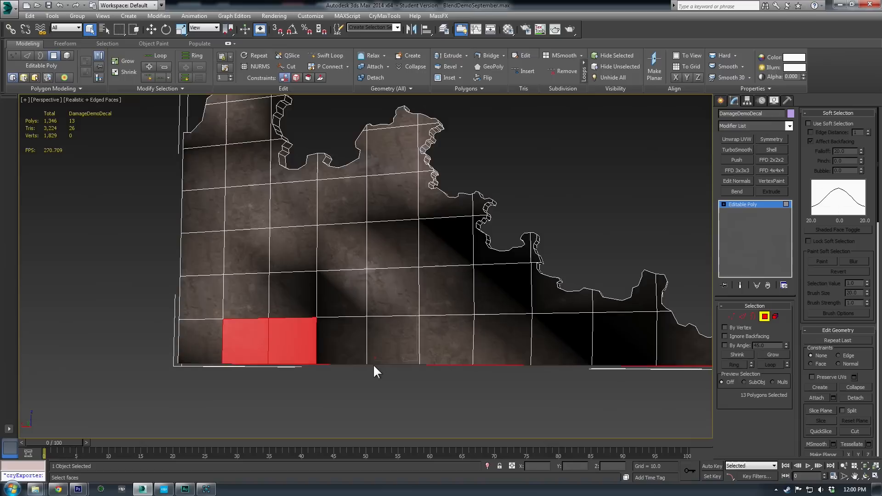
- Remove the two wall face polygons from the selection and delete only the remaining underside polygons
middle_click_drag(373, 365, 370, 364, "alt")
left_click(294, 339, "alt")
left_click(260, 338, "alt")
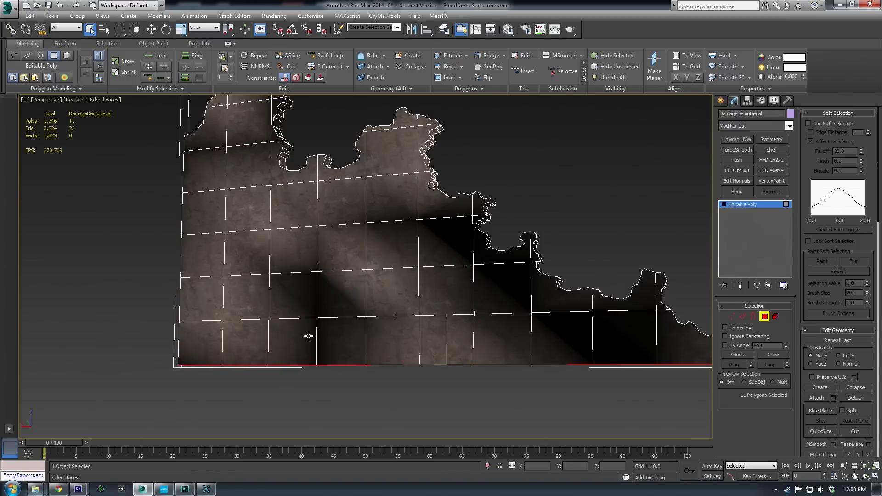
key("Delete")
- Reselect every polygon and subtract the edge polygons from the selection, leaving the wall's large front and back faces
middle_click_drag(472, 259, 399, 292, "alt")
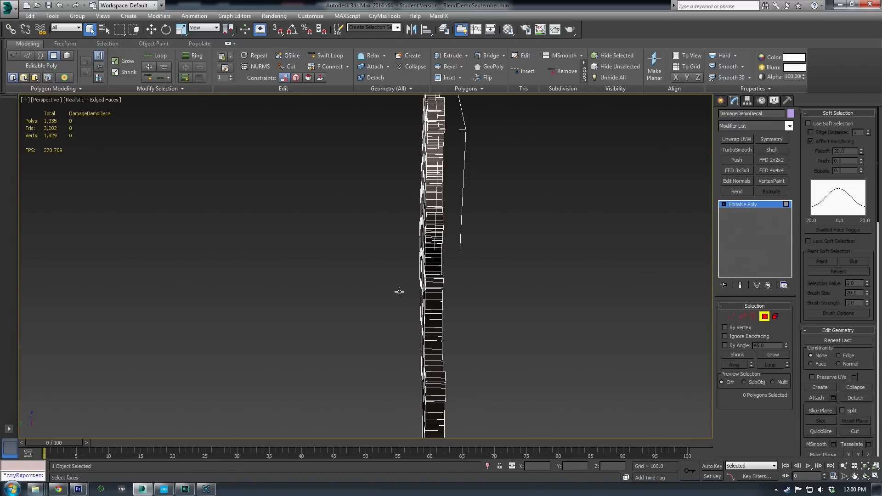
key("ctrl+a")
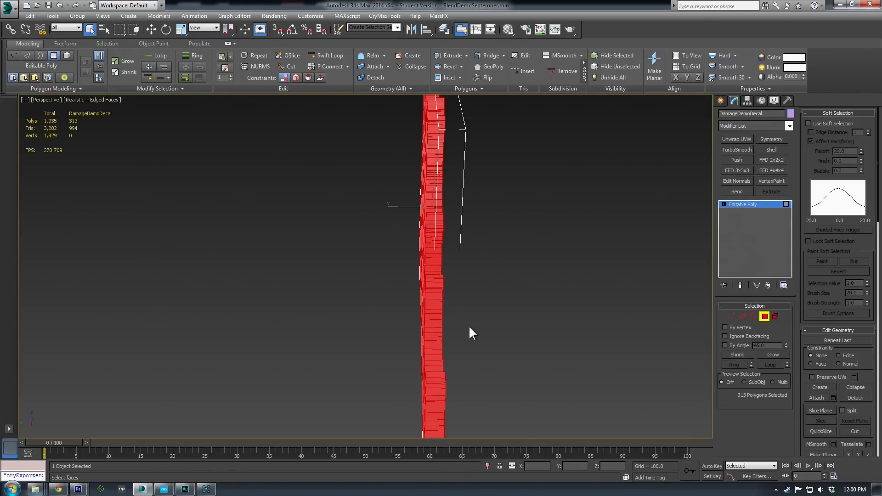
key("t")
left_click_drag(230, 245, 198, 253, "alt")
key("p")
middle_click_drag(199, 256, 384, 243, "alt")
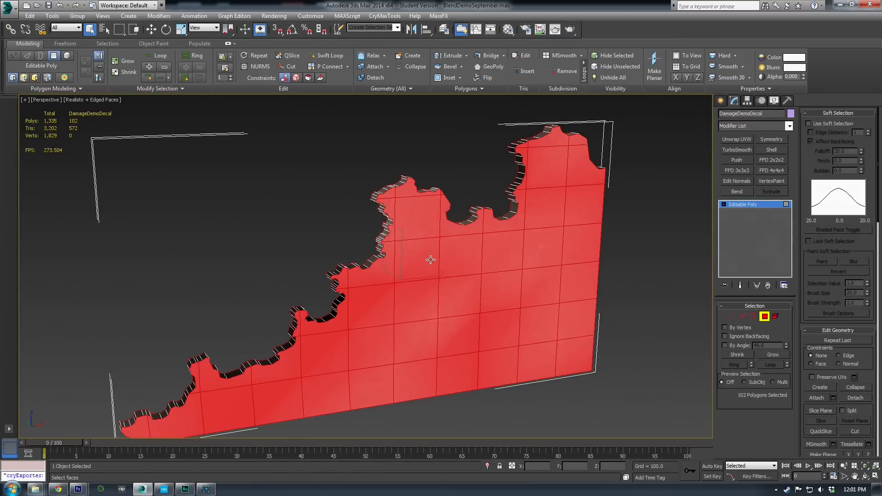
- Inset the selected front and back faces by 17.04 to form a narrow border along the broken edge
left_click_drag(866, 413, 856, 298)
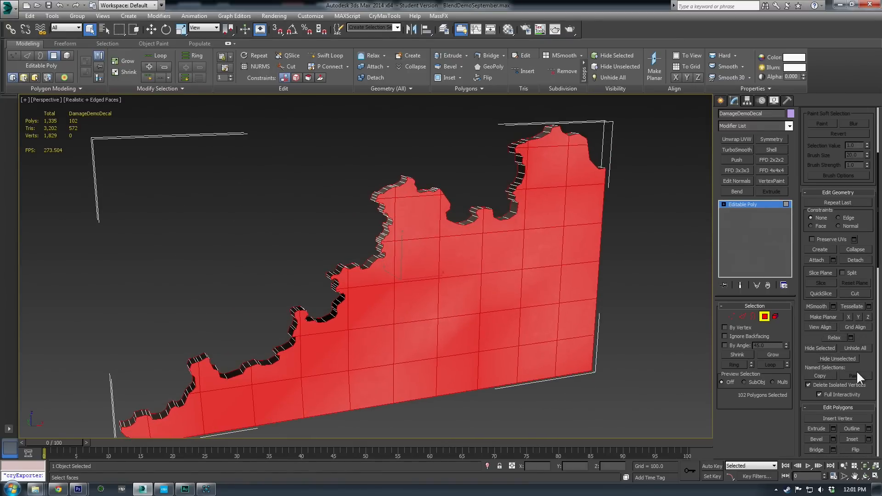
left_click(868, 439)
scroll(413, 322, "up", 5)
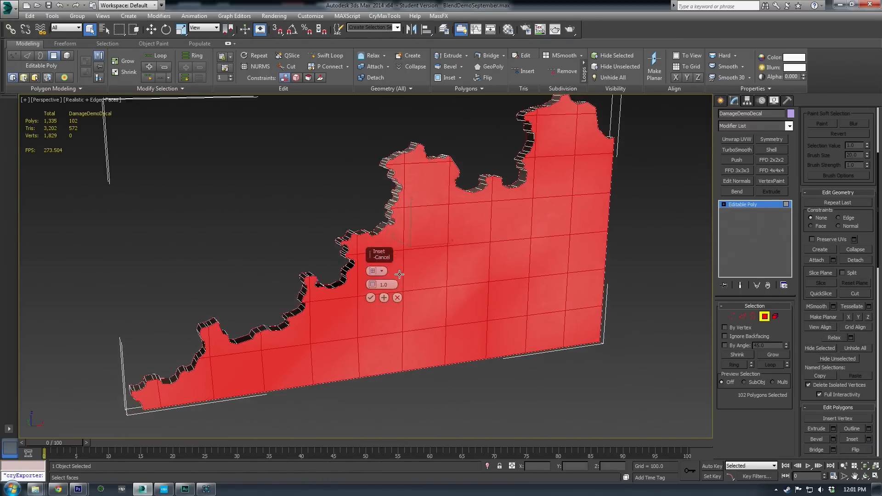
left_click_drag(372, 285, 374, 241)
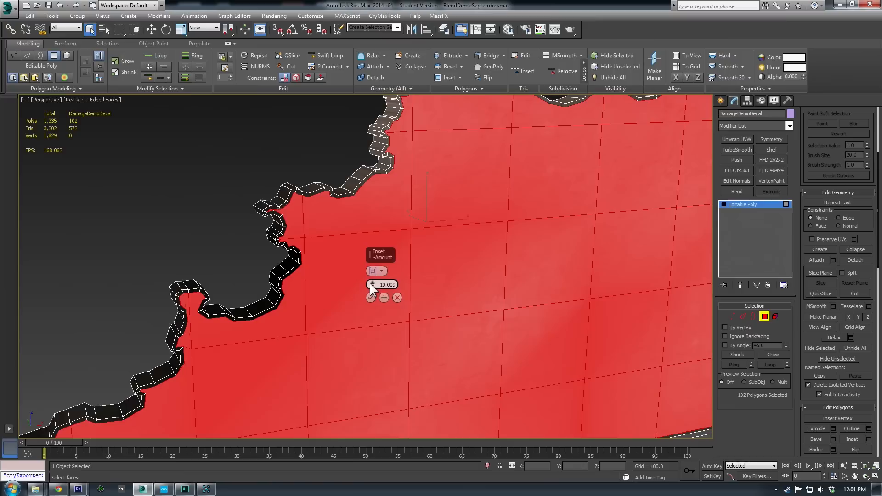
left_click_drag(371, 283, 370, 247)
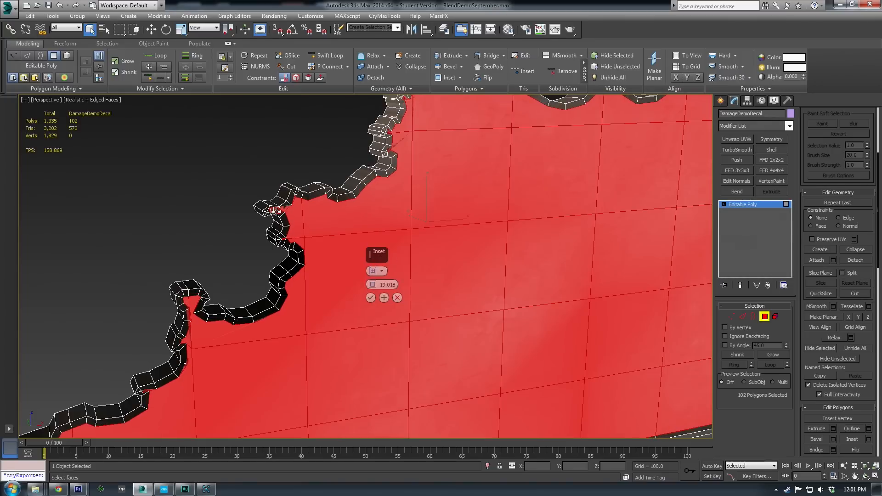
left_click_drag(373, 283, 377, 291)
middle_click_drag(427, 222, 421, 281)
middle_click_drag(439, 240, 432, 280)
middle_click_drag(523, 236, 474, 279)
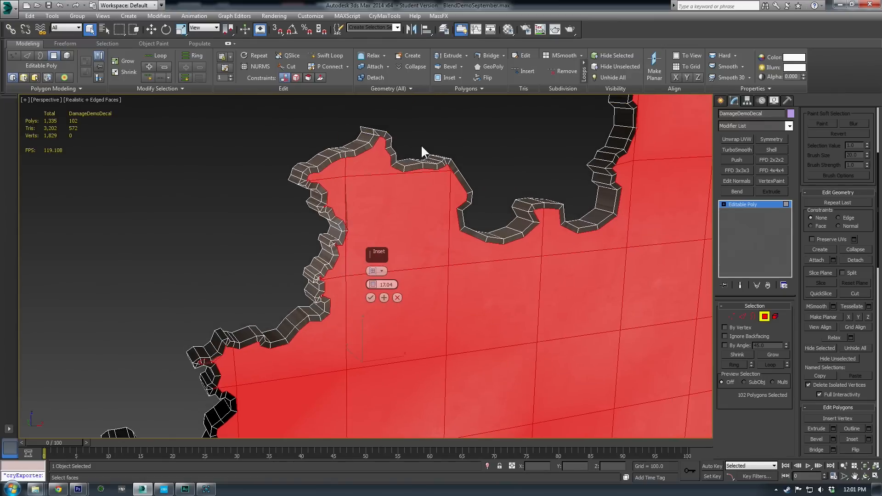
middle_click_drag(537, 305, 540, 298)
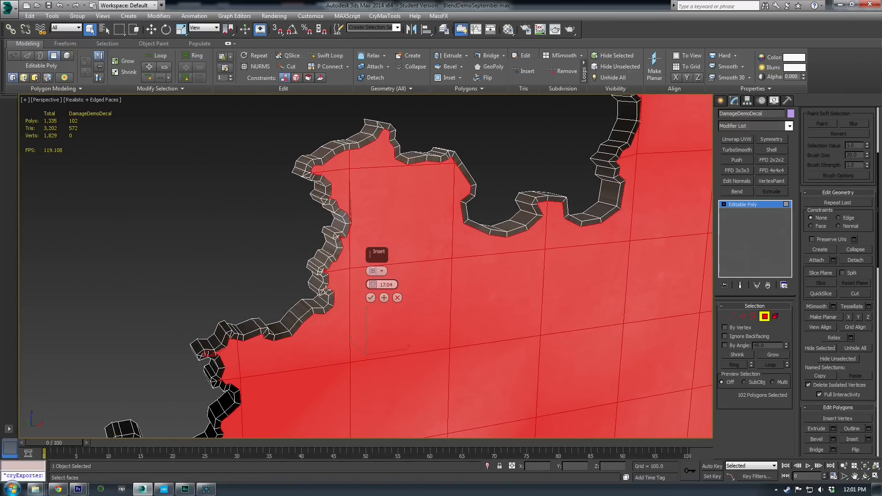
middle_click_drag(277, 350, 539, 109)
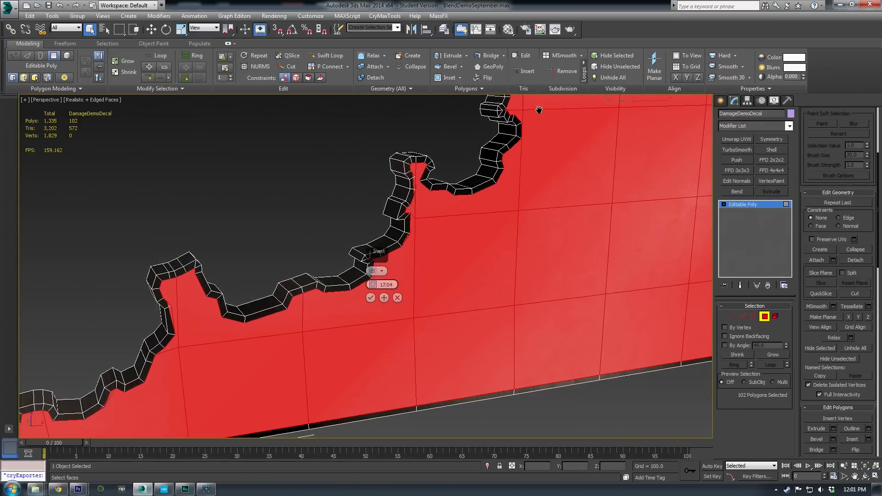
left_click(370, 297)
- Delete the inset front and back faces so only the border strip around the wall's outline is left
middle_click_drag(327, 257, 433, 250, "alt")
middle_click_drag(505, 216, 551, 277)
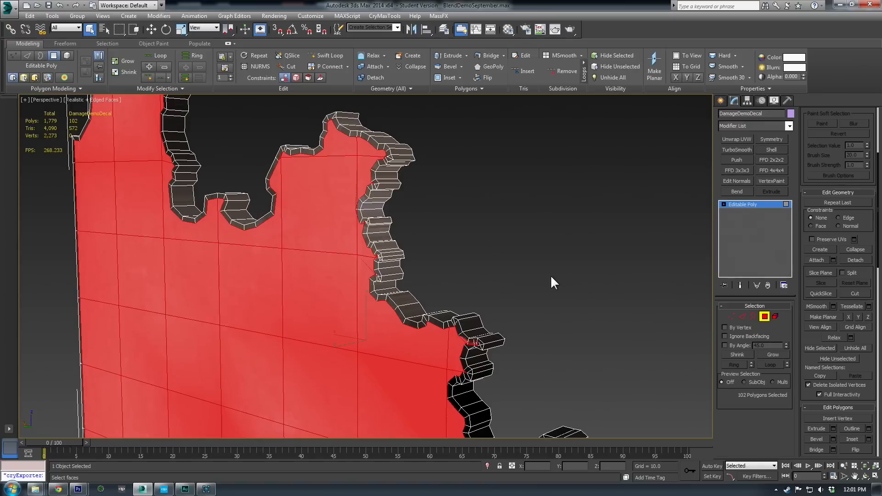
key("Delete")
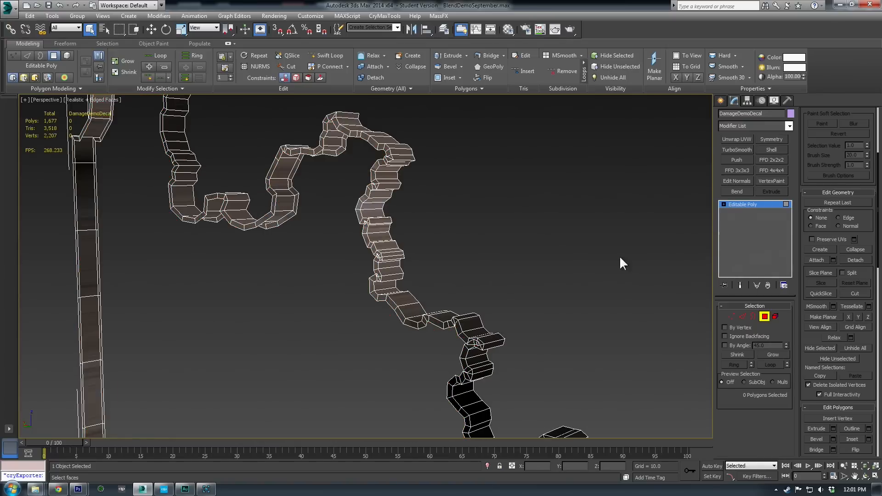
- Delete the leftover strips of polygons along the wall's straight lower edge and exit polygon editing
middle_click_drag(474, 343, 380, 204, "alt")
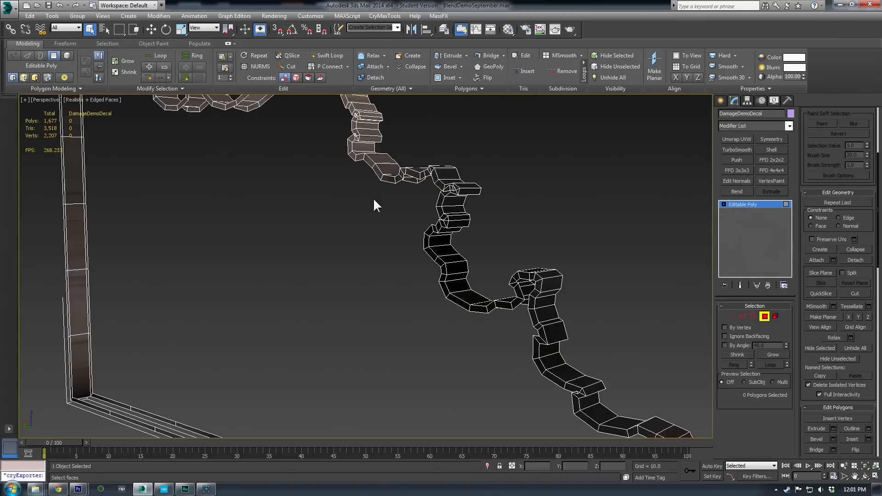
middle_click_drag(542, 282, 511, 308, "alt")
scroll(511, 309, "down", 2)
middle_click_drag(592, 352, 549, 341, "alt")
scroll(556, 395, "down", 2)
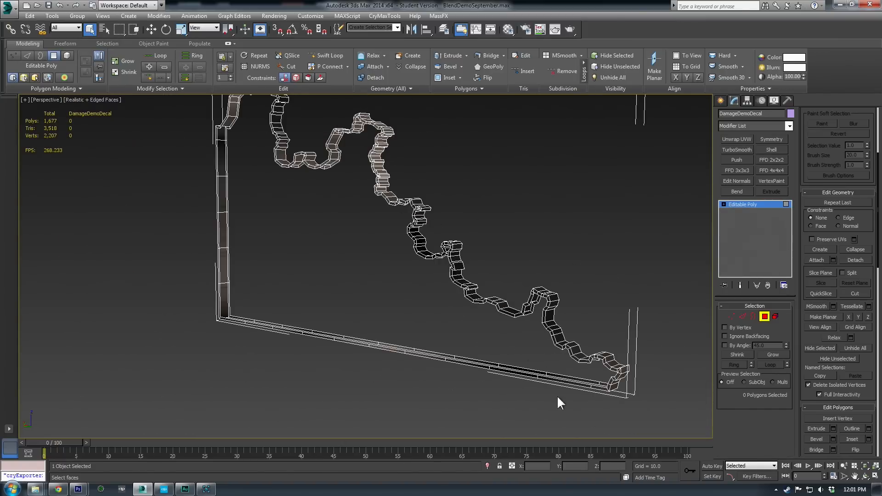
left_click_drag(248, 364, 249, 364)
key("Delete")
left_click_drag(315, 381, 365, 362)
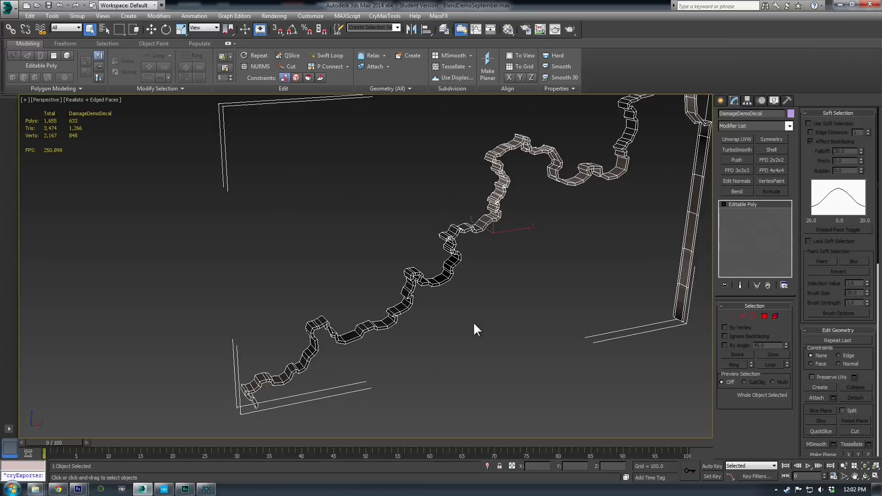
- Check the sub-materials in the Material Editor and assign material ID 2 (DecalDamage) to all polygons of the decal mesh
key("m")
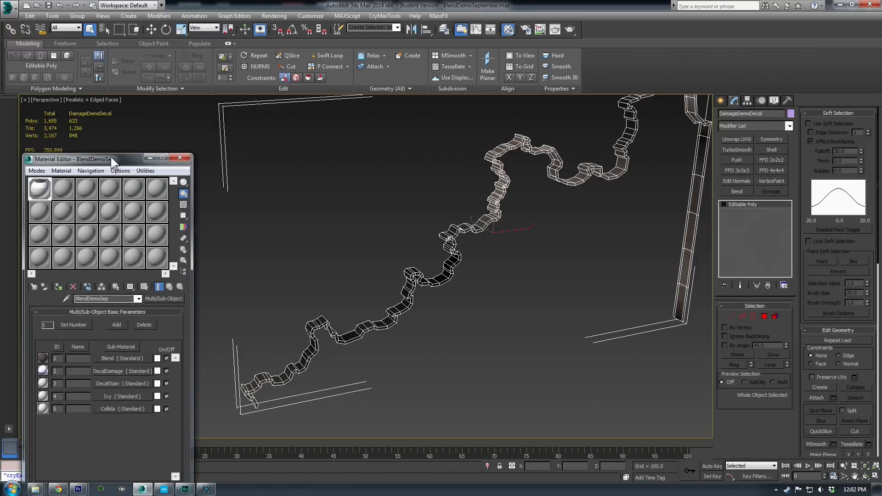
left_click_drag(111, 158, 194, 86)
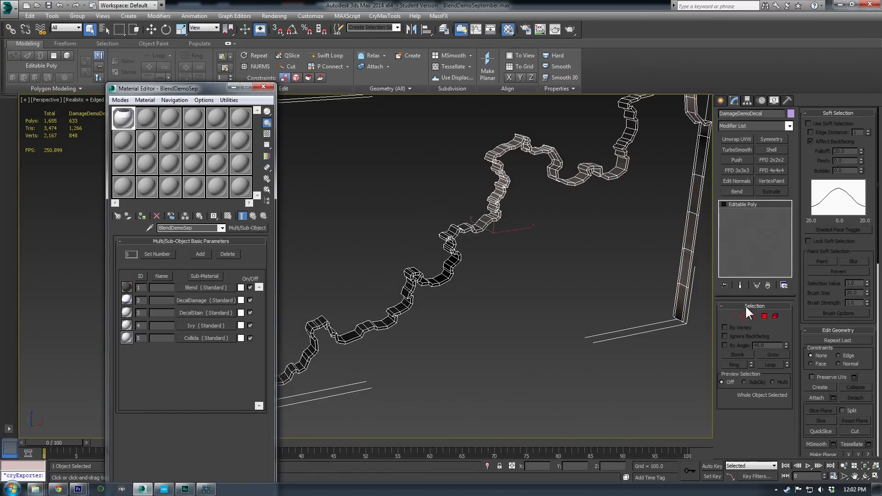
left_click(764, 316)
key("ctrl+a")
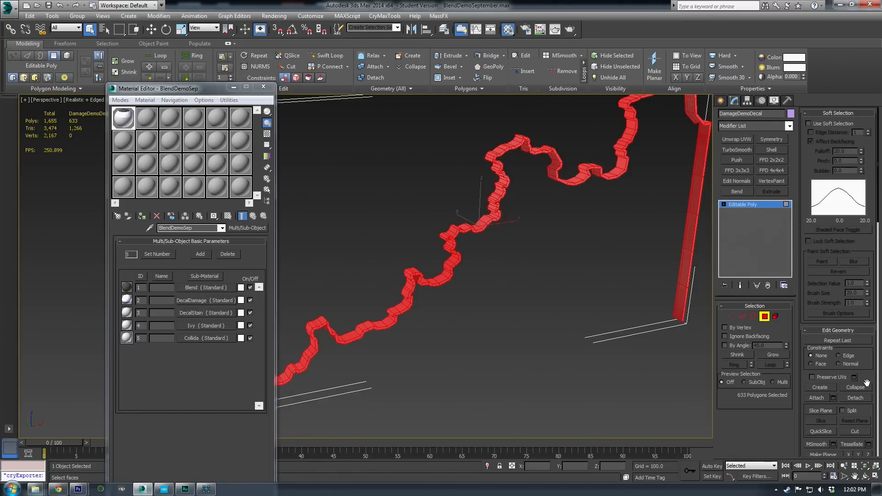
scroll(879, 422, "down", 5)
scroll(870, 419, "down", 10)
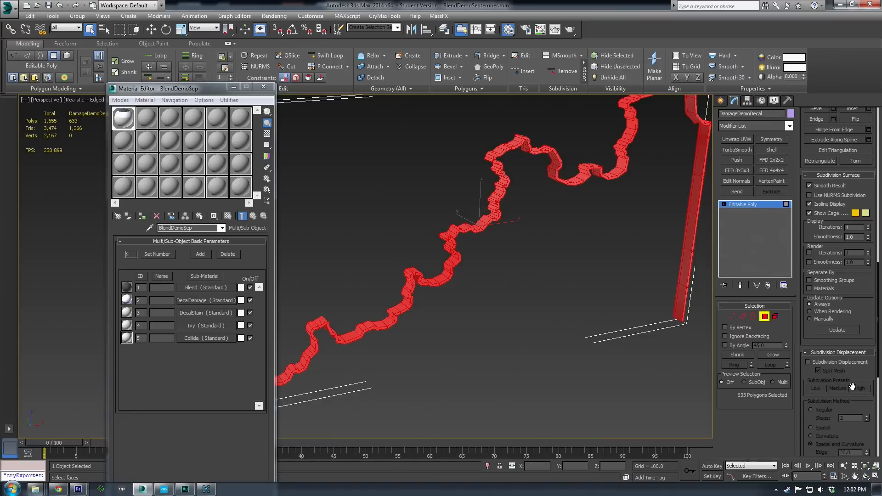
left_click_drag(849, 325, 754, 324)
type("2")
key("Return")
left_click(499, 340)
left_click_drag(252, 89, 125, 104)
left_click(126, 104)
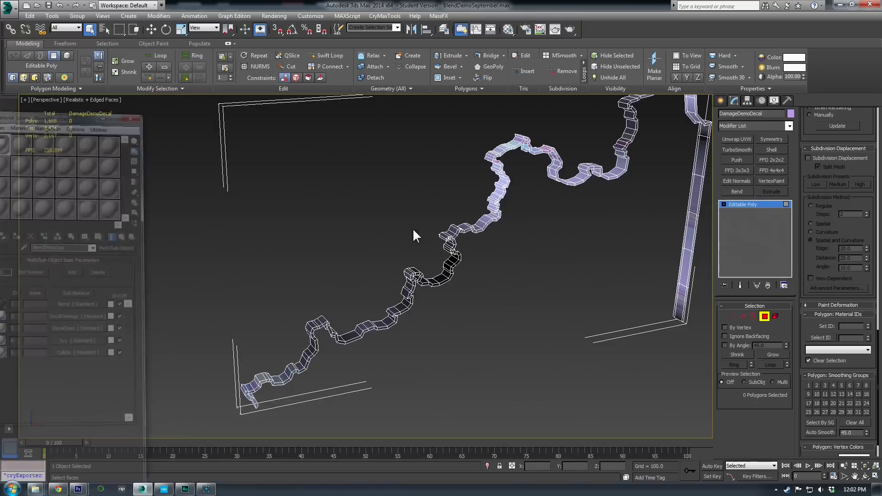
left_click(764, 316)
- Unhide the original wall and isolate it together with the decal mesh
scroll(409, 334, "up", 5)
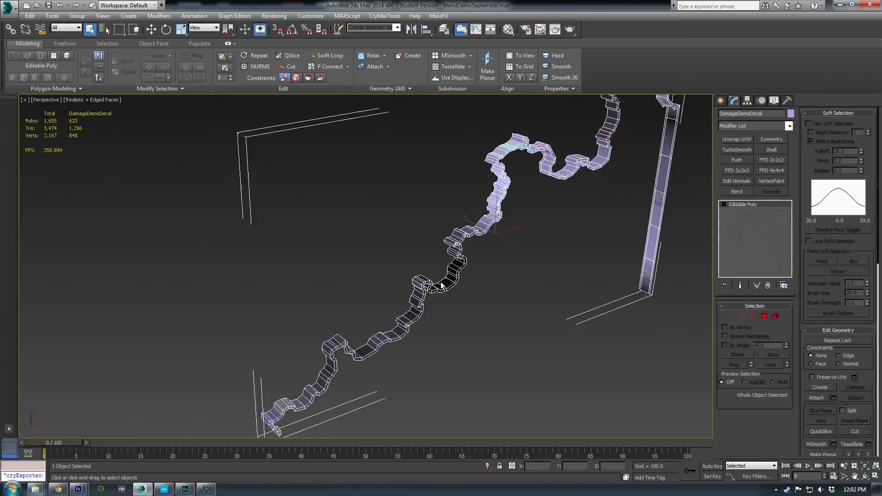
scroll(410, 334, "down", 4)
middle_click_drag(518, 343, 511, 256)
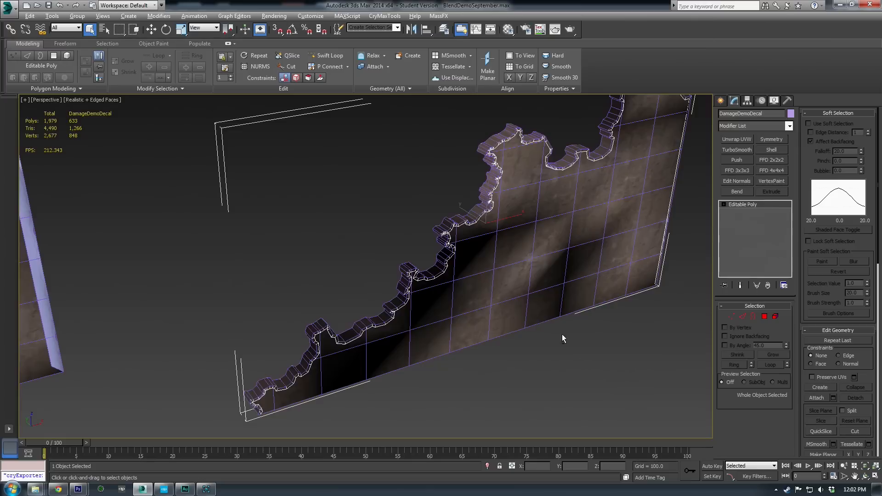
left_click(514, 293, "ctrl")
key("alt+q")
left_click(564, 362)
- Move the DamageDemo wall away from the decal strip to show the two meshes separately
left_click(511, 280)
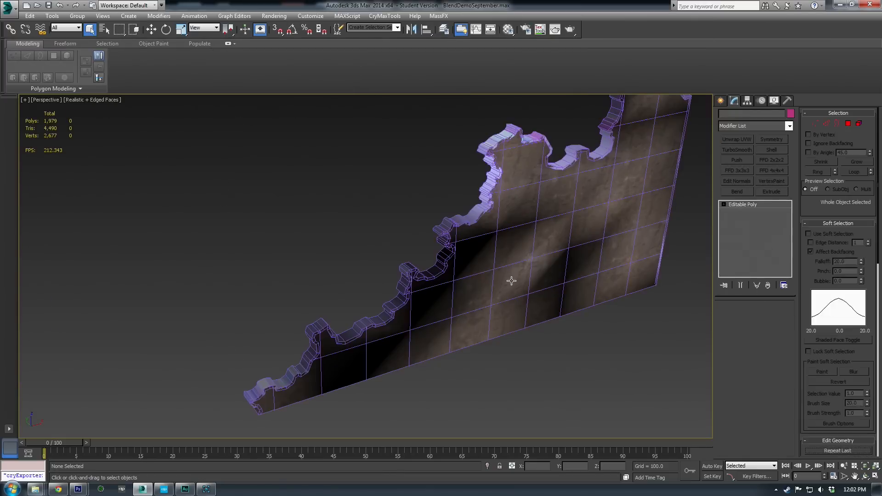
scroll(504, 285, "up", 3)
middle_click_drag(505, 220, 516, 332, "alt")
key("w")
left_click_drag(516, 331, 518, 334)
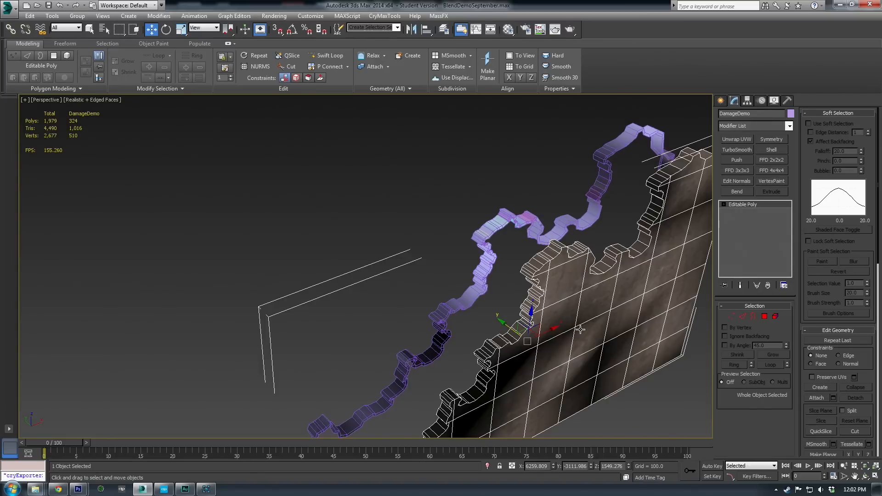
- Move the DamageDemo wall back into place against the decal strip and select the DamageDemoDecal mesh
left_click_drag(620, 311, 582, 312)
left_click(489, 235)
scroll(489, 280, "up", 3)
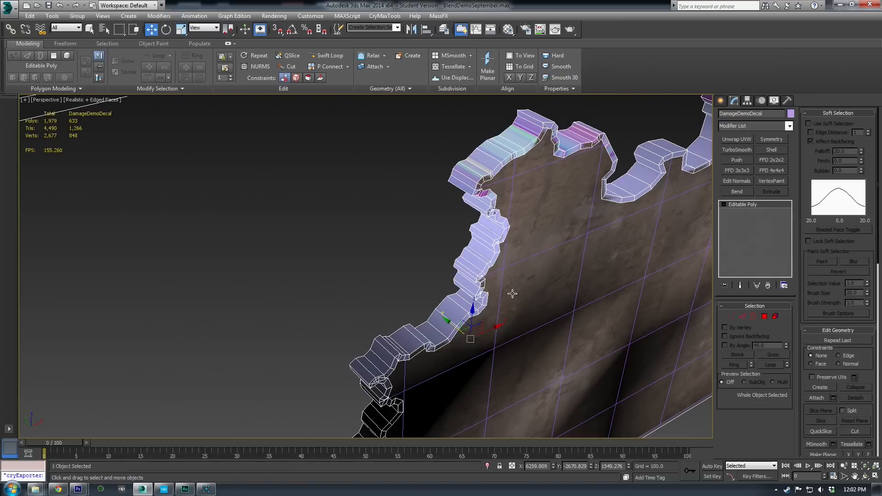
scroll(485, 270, "up", 4)
left_click_drag(463, 418, 476, 409)
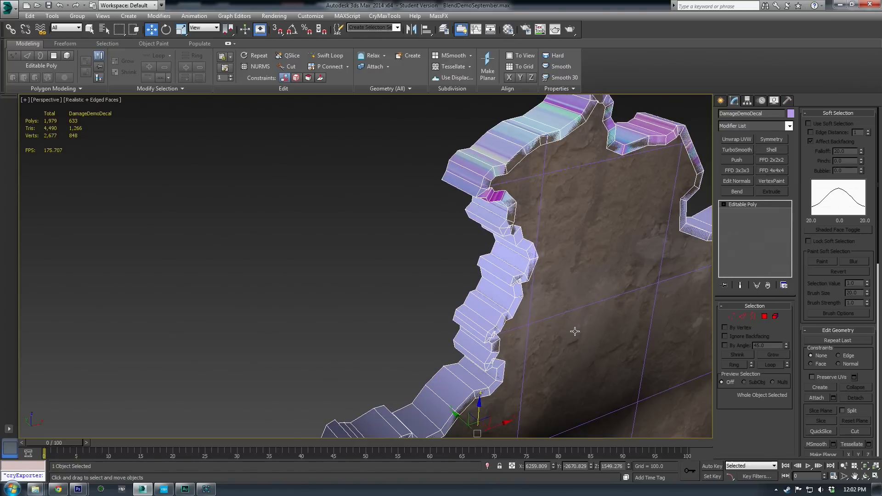
middle_click_drag(549, 363, 544, 329)
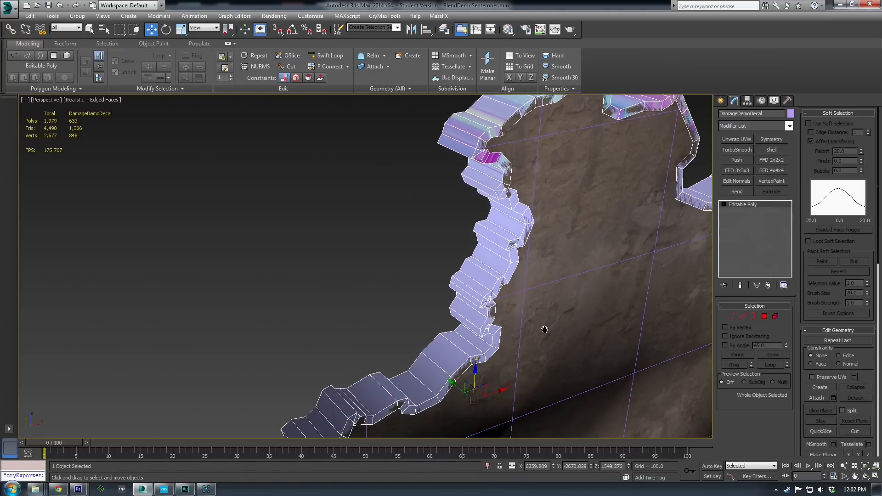
- Apply a Push modifier with a value of 0.88 to the decal mesh and collapse it into the Editable Poly
left_click(736, 160)
middle_click_drag(618, 201, 599, 234)
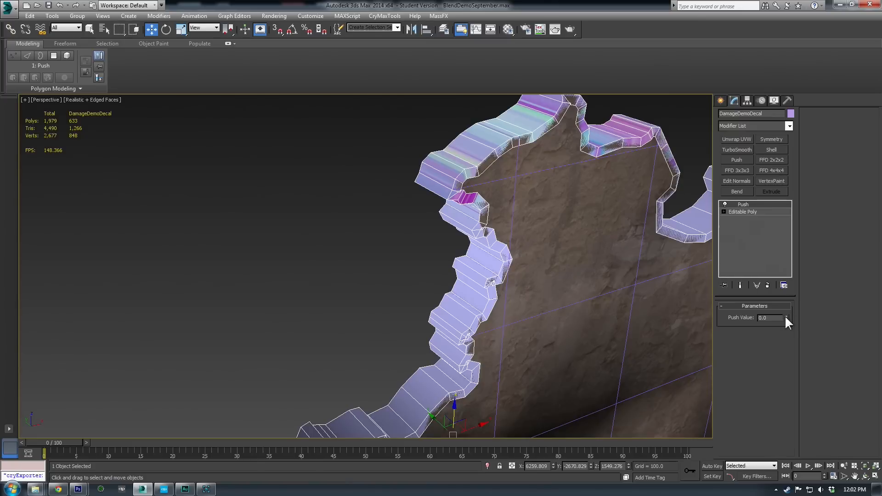
left_click_drag(786, 317, 772, 275)
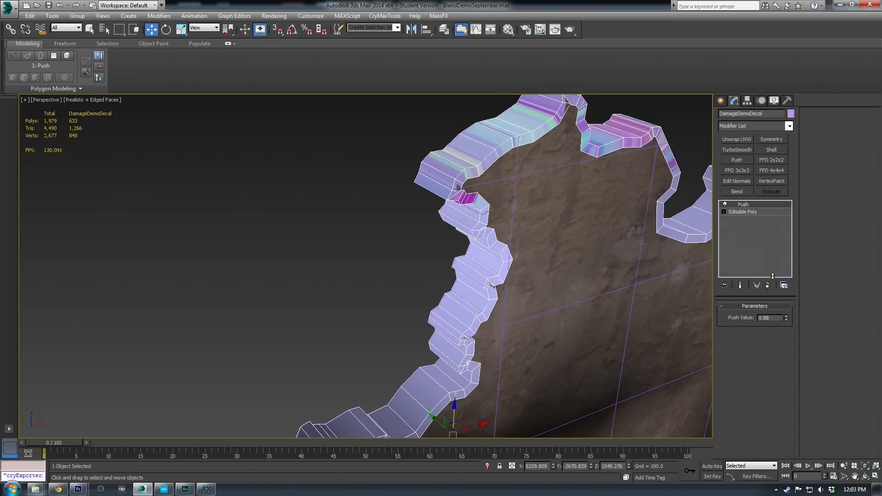
middle_click_drag(634, 270, 584, 156)
middle_click_drag(422, 193, 346, 321)
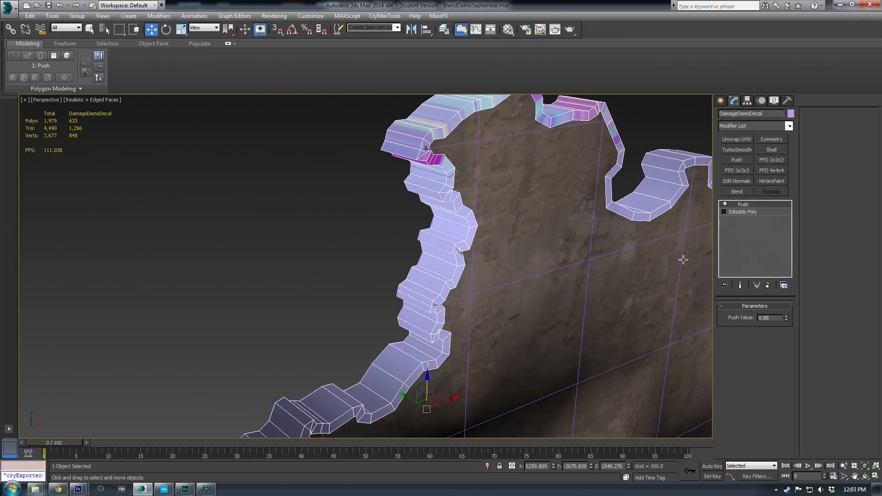
right_click(744, 205)
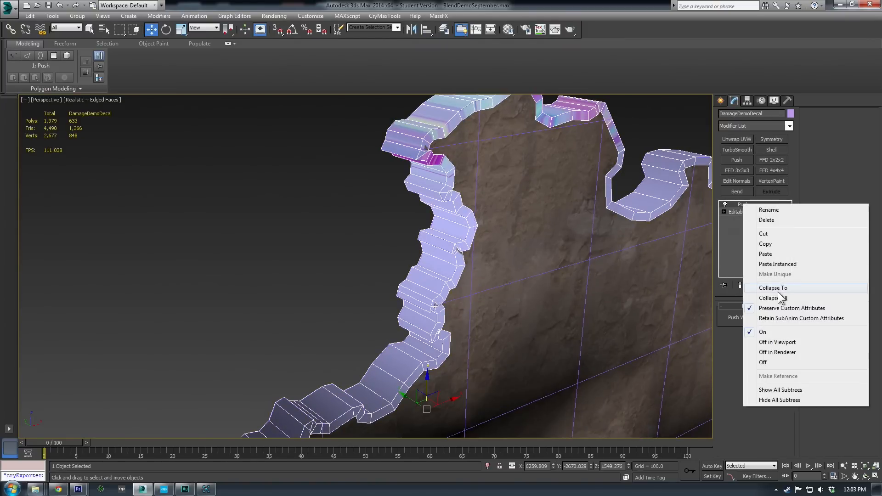
left_click(747, 296)
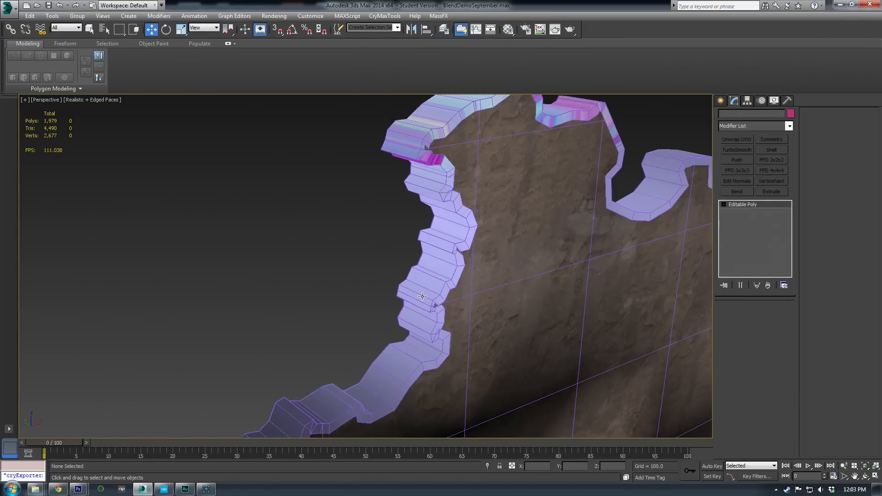
- Add an Unwrap UVW modifier to the decal mesh and open its UV editor
left_click(731, 139)
scroll(434, 305, "down", 5)
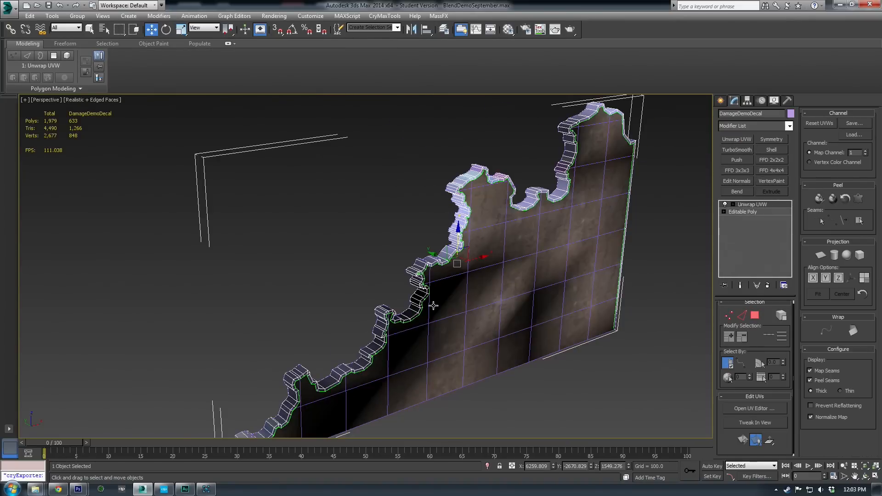
middle_click_drag(433, 306, 567, 210)
middle_click_drag(470, 208, 462, 195, "alt")
middle_click_drag(462, 195, 393, 266)
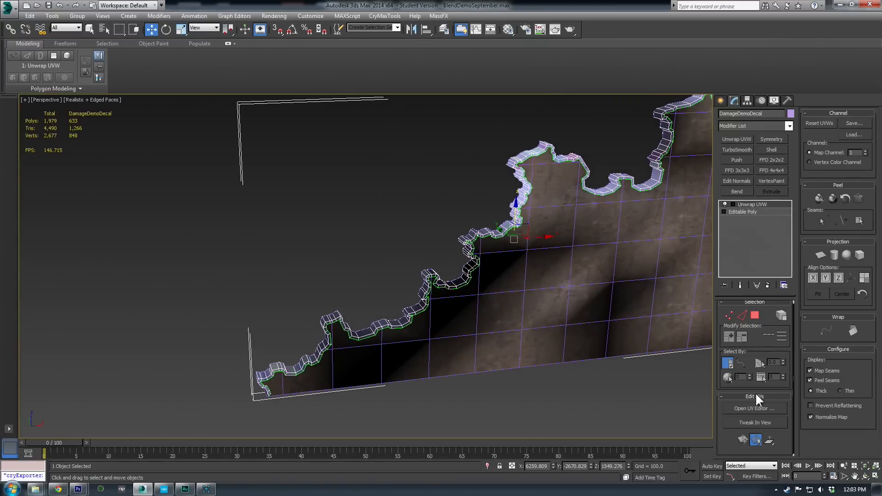
left_click(756, 408)
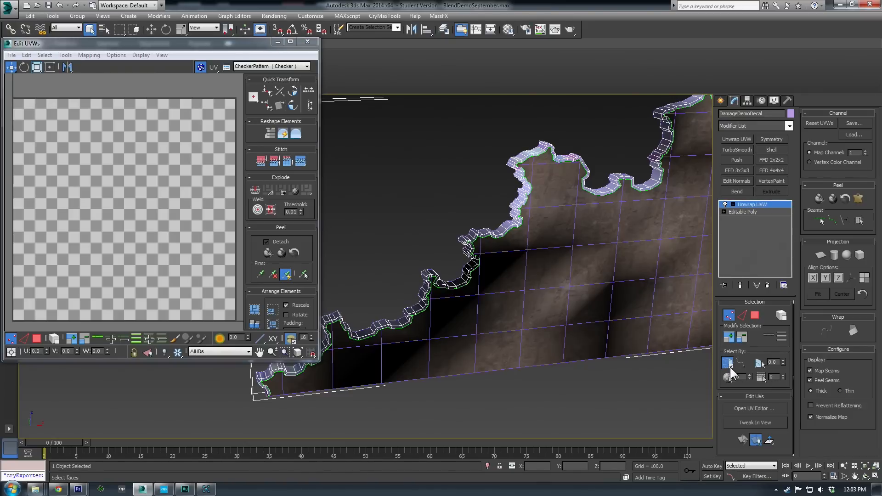
- Select the decal polygons along the lower section of the broken edge and apply a quick planar map to them
left_click(41, 338)
middle_click_drag(371, 295, 430, 278)
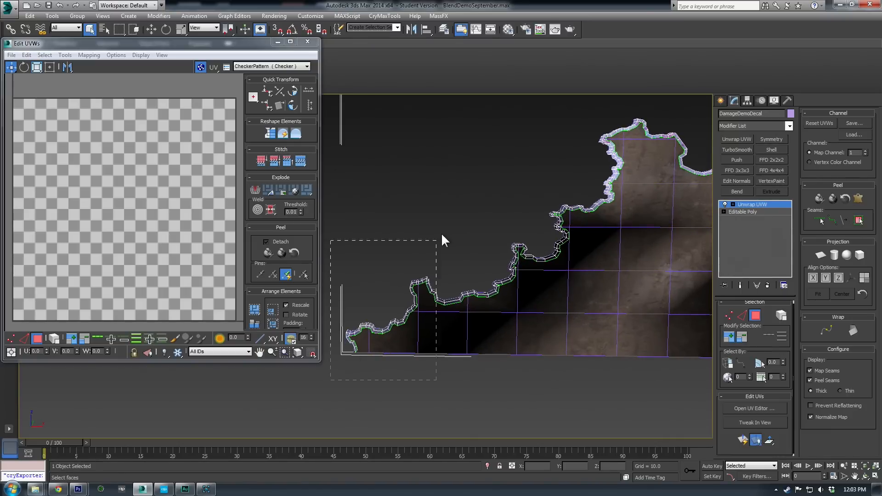
left_click_drag(488, 218, 489, 219)
middle_click_drag(453, 320, 486, 257, "alt")
left_click_drag(221, 43, 271, 33)
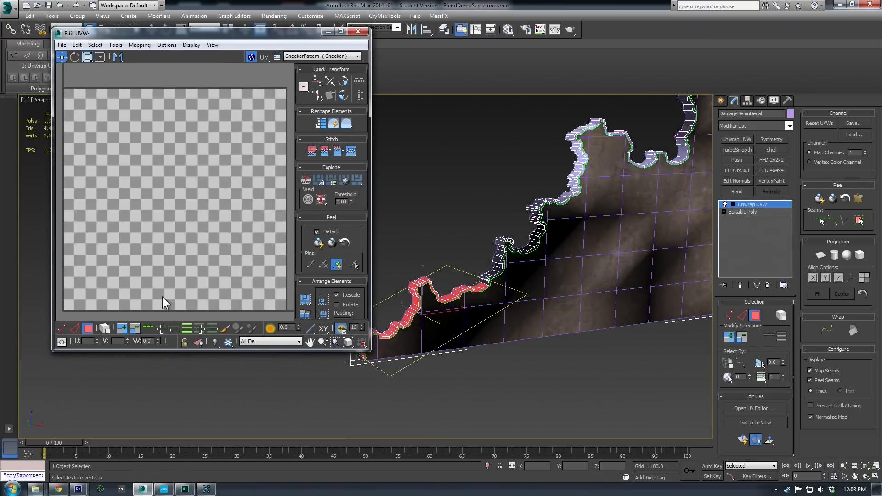
left_click(742, 442)
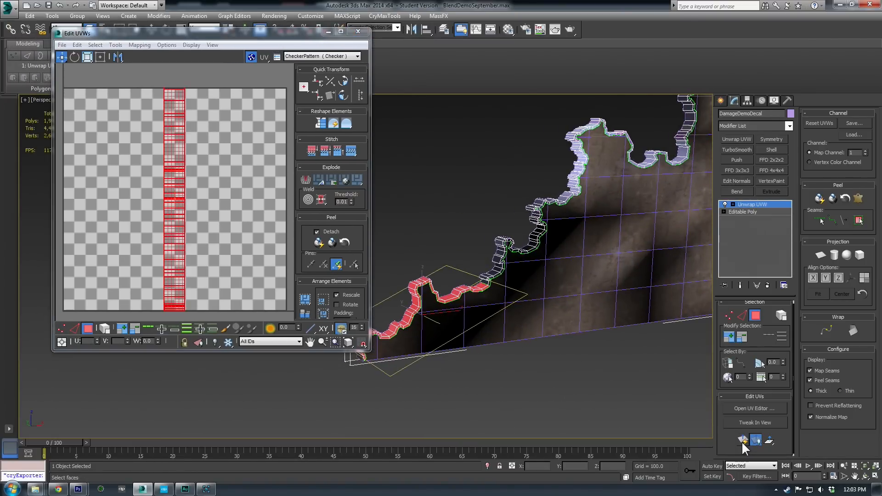
- Relax the mapped UV strip by polygon angles with 100 iterations, amount 0.1 and stretch 0
right_click(172, 172)
left_click(106, 228)
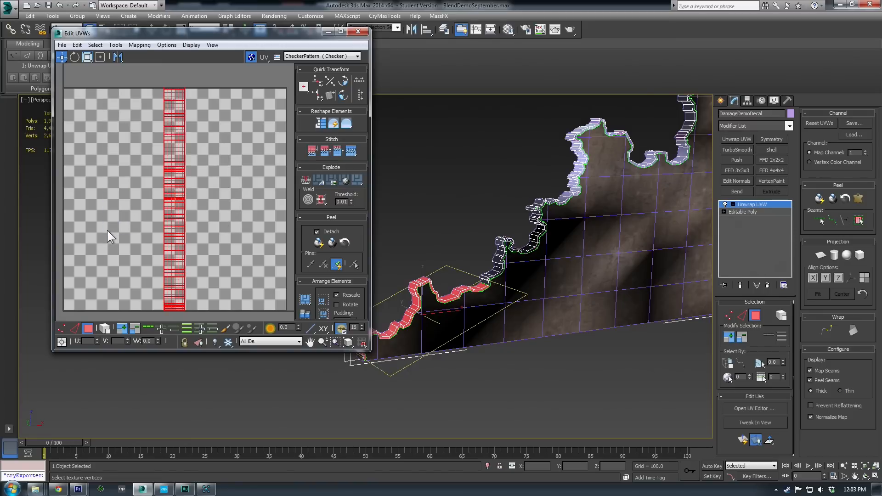
left_click(126, 70)
left_click(100, 81)
left_click(154, 108)
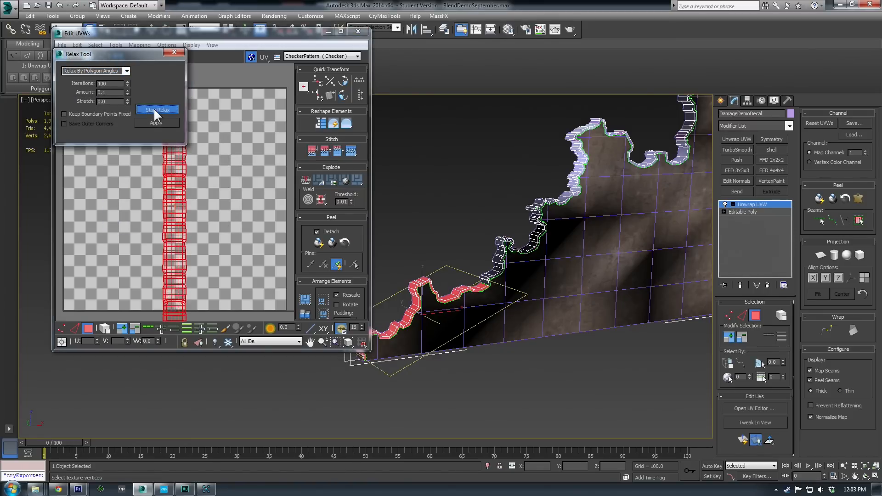
left_click(153, 108)
left_click_drag(135, 51, 486, 42)
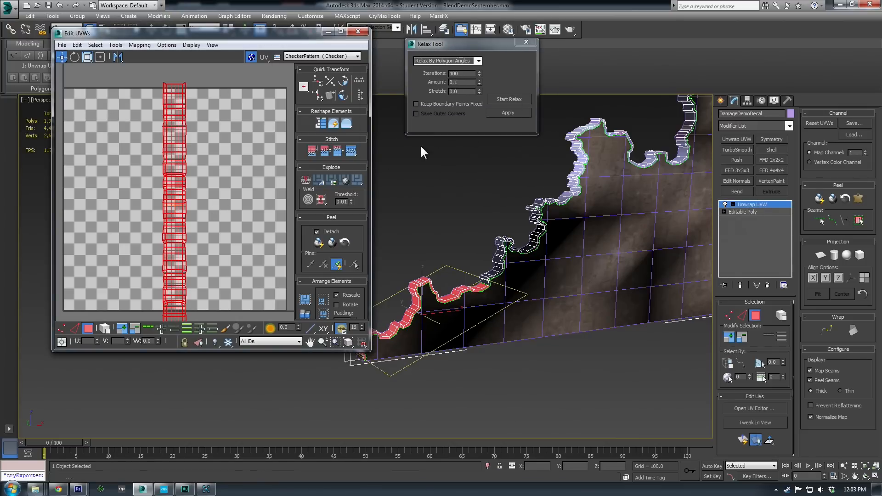
- Hide the background map in the UV editor and compare the relaxed UV strip with the decal geometry on the wall's edge
left_click(253, 159)
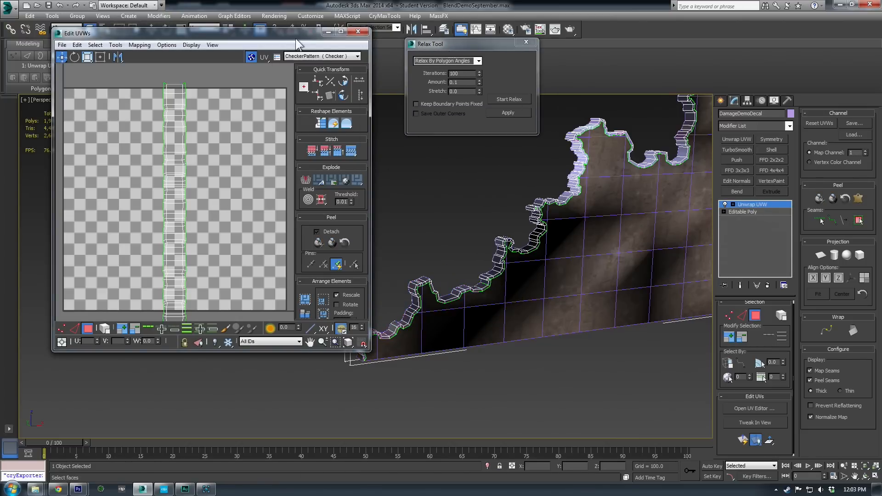
left_click_drag(289, 38, 251, 81)
middle_click_drag(167, 226, 194, 231)
scroll(194, 232, "up", 2)
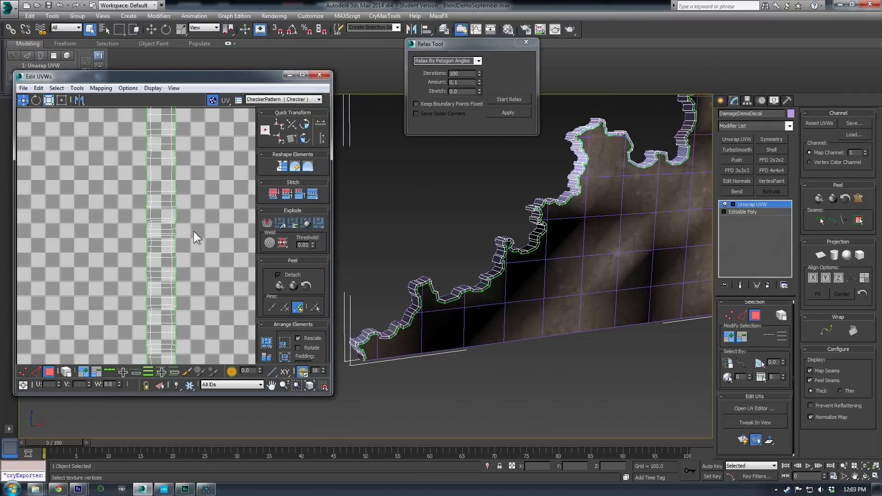
left_click(214, 97)
scroll(183, 176, "up", 2)
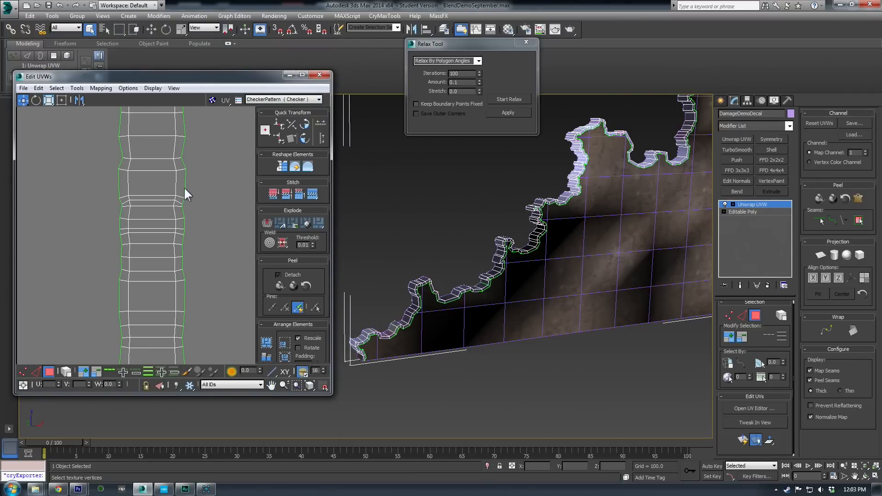
scroll(440, 292, "up", 6)
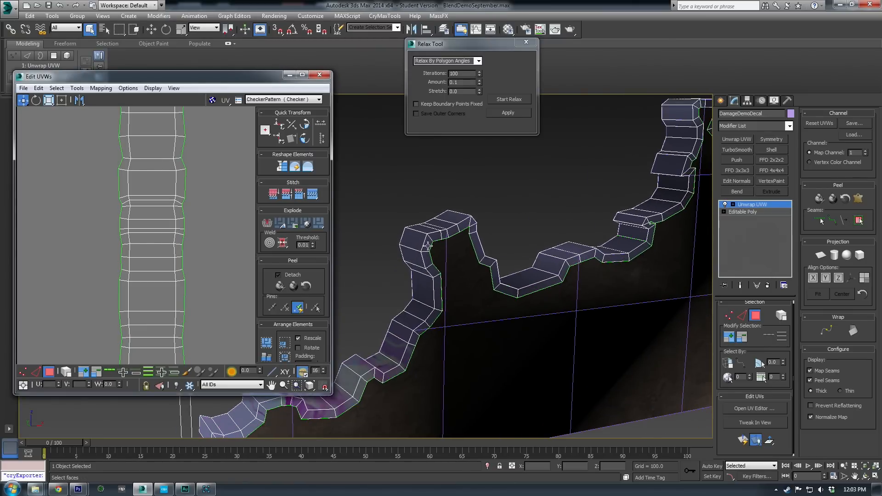
middle_click_drag(196, 239, 174, 232)
scroll(173, 232, "down", 9)
scroll(166, 235, "up", 3)
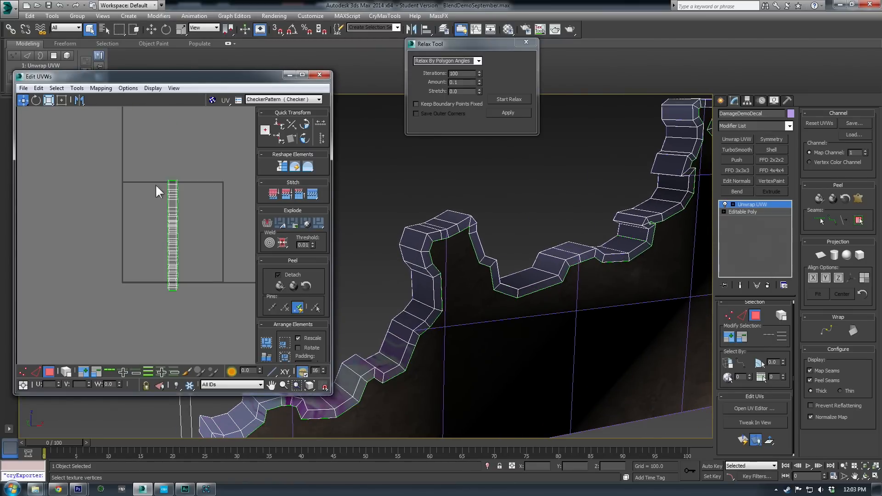
- Display the CheckerPattern on the decal mesh and examine it for stretching along the broken edge
left_click(253, 101)
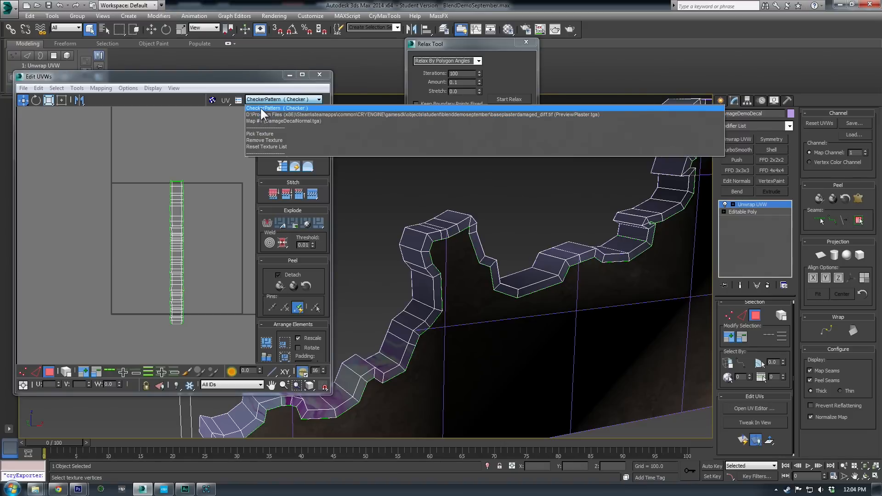
left_click(260, 107)
middle_click_drag(487, 271, 547, 202)
middle_click_drag(411, 260, 445, 287, "alt")
middle_click_drag(493, 362, 525, 281)
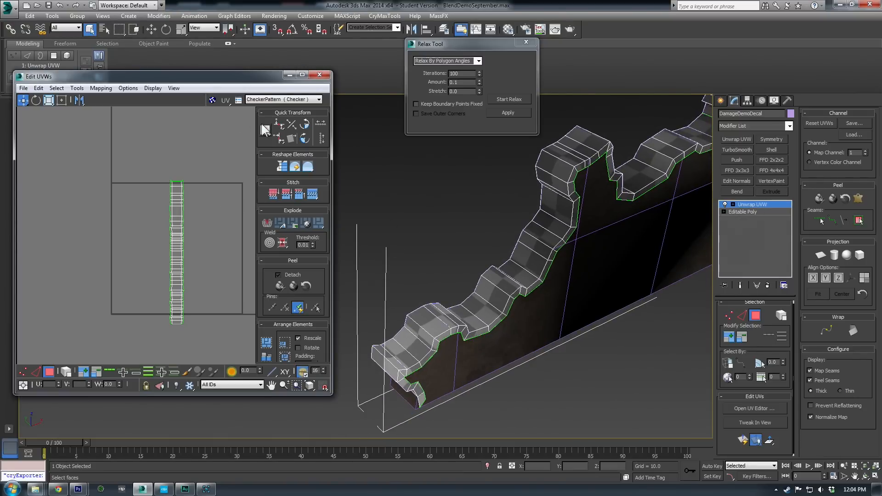
- Switch the displayed texture to DamageDecalNormal.tga, select all the decal's UV polygons and show the map behind them
left_click(265, 100)
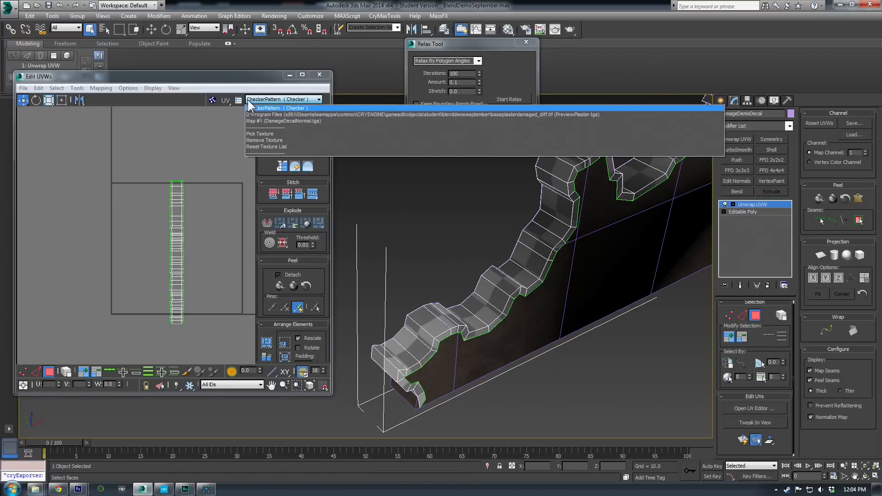
left_click(260, 120)
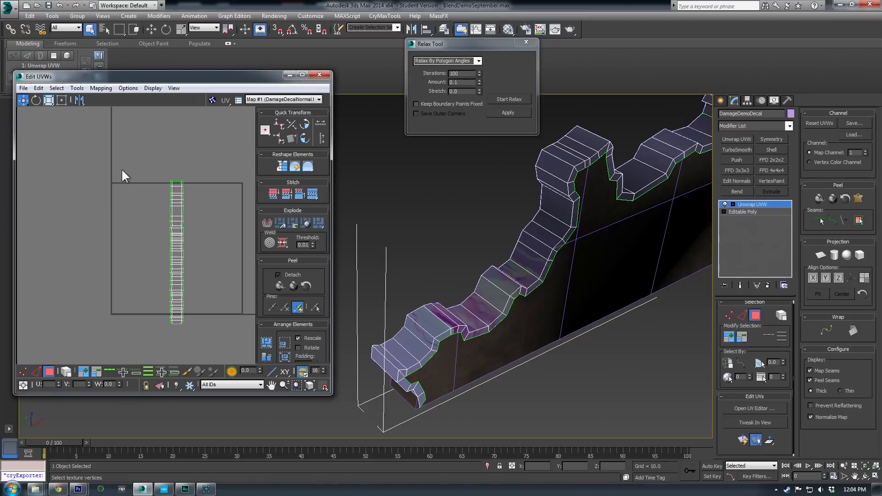
key("ctrl+a")
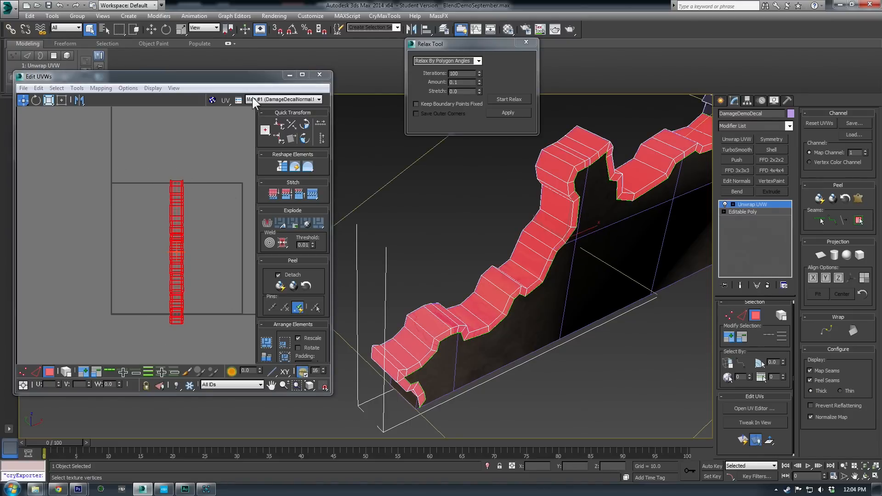
left_click(252, 99)
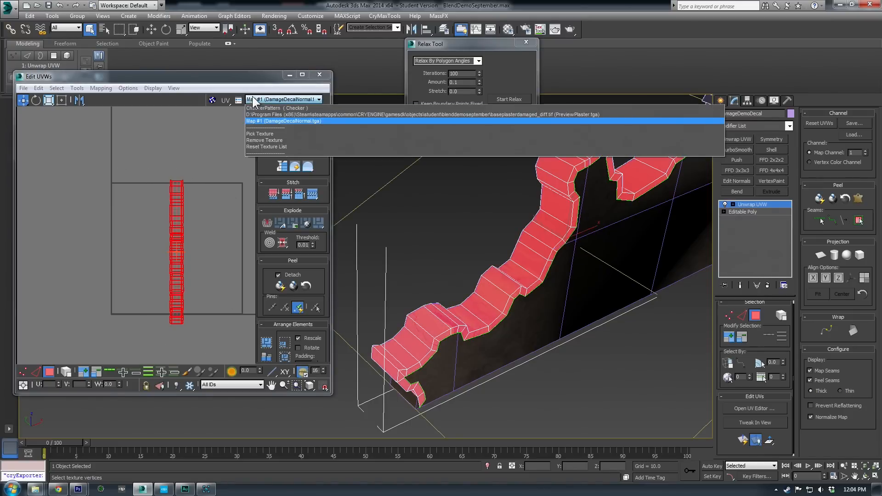
left_click(269, 121)
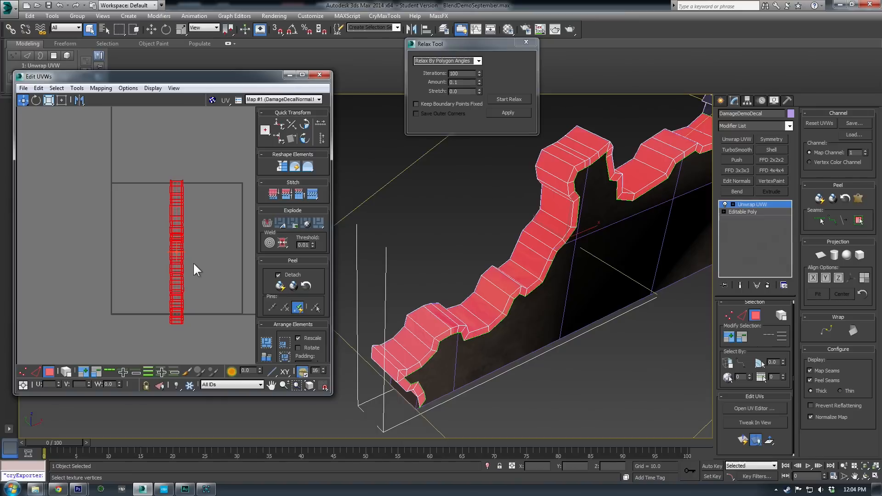
left_click(213, 99)
- Rotate the UV strip 90 degrees so it lies horizontally and enlarge it uniformly in freeform mode
left_click(303, 137)
middle_click_drag(208, 260, 170, 233)
left_click(64, 100)
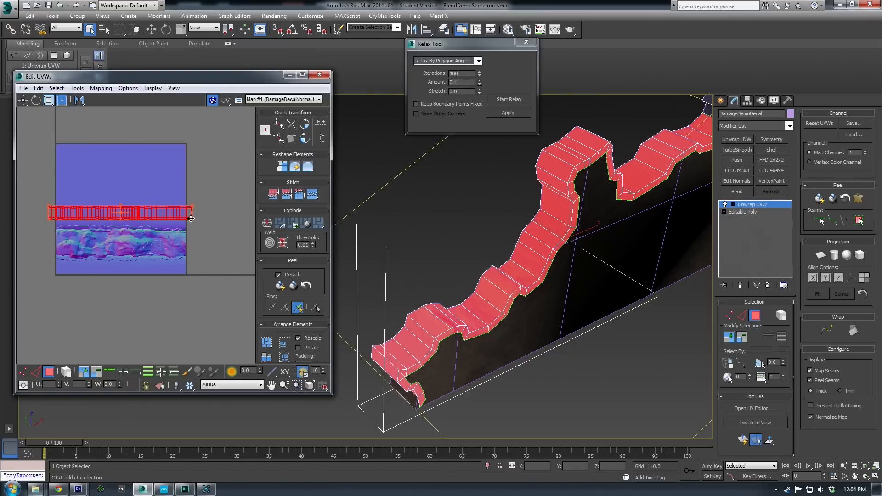
left_click_drag(193, 219, 232, 246, "ctrl")
- Position and scale the UV strip over the damage band of the normal map, then deselect it and check the fit along its length
middle_click_drag(115, 245, 199, 221)
mouse_move(201, 207)
left_mouse_down()
mouse_move(183, 220)
mouse_move(200, 211)
left_mouse_up()
scroll(138, 230, "up", 3)
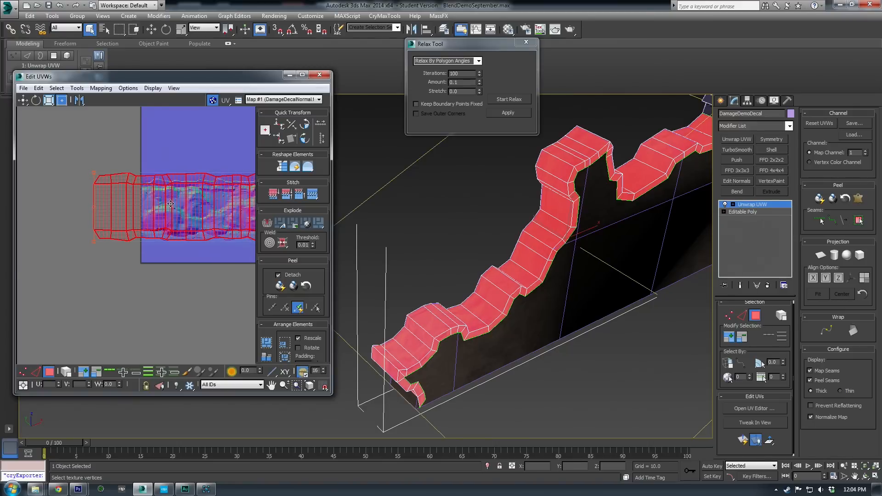
scroll(172, 202, "up", 4)
middle_click_drag(115, 270, 158, 255)
left_click_drag(55, 269, 15, 275)
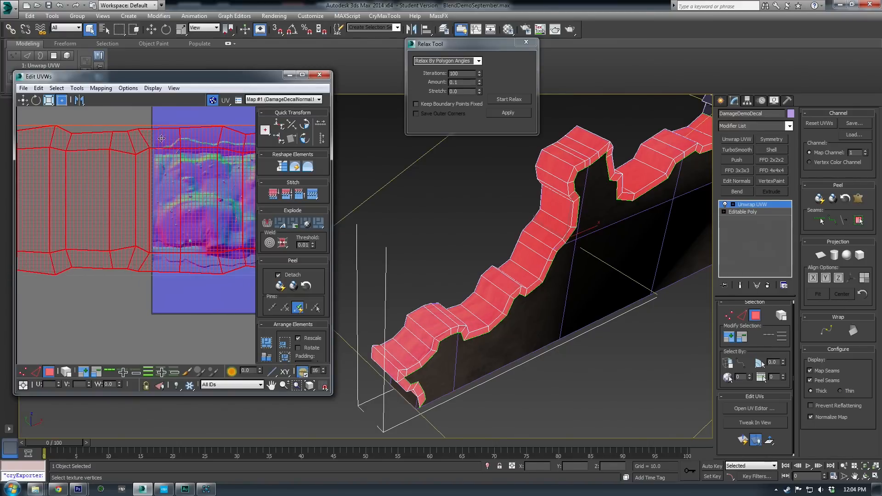
left_click(176, 282)
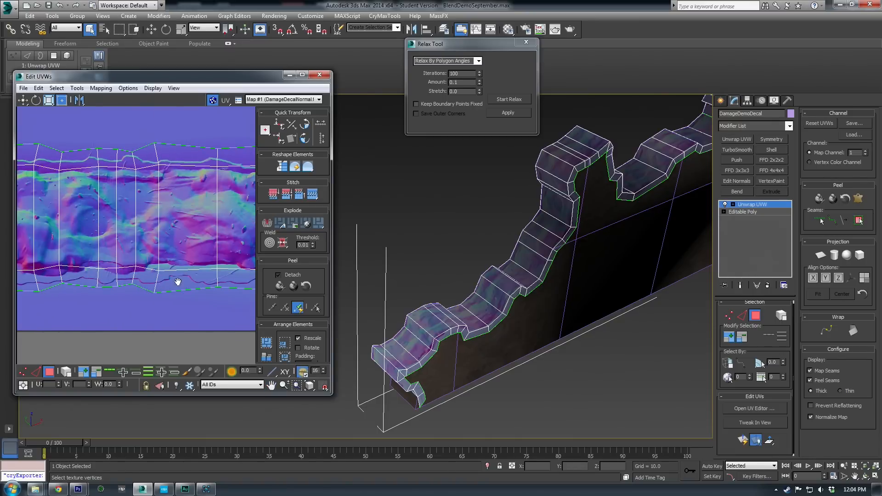
middle_click_drag(177, 282, 145, 283)
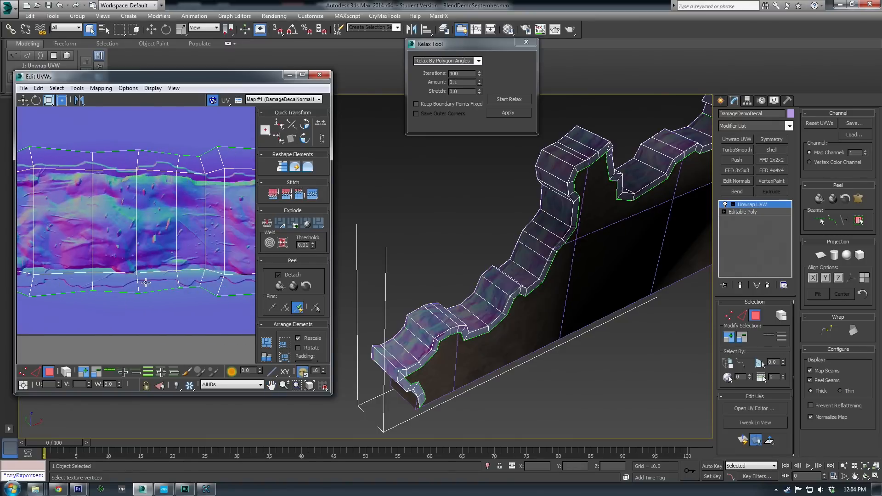
scroll(98, 273, "down", 6)
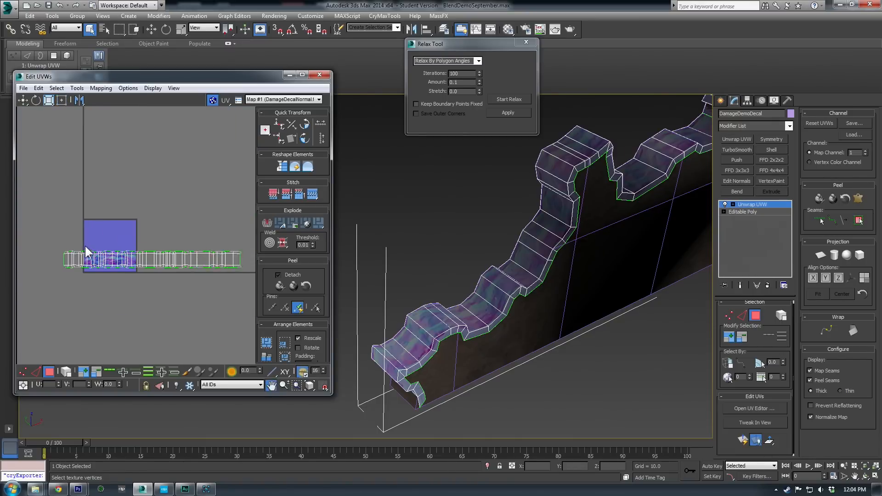
- Select the whole decal UV strip, enlarge it slightly and realign it over the damage band of the normal map, then deselect it
left_click_drag(49, 231, 108, 270)
scroll(108, 270, "up", 5)
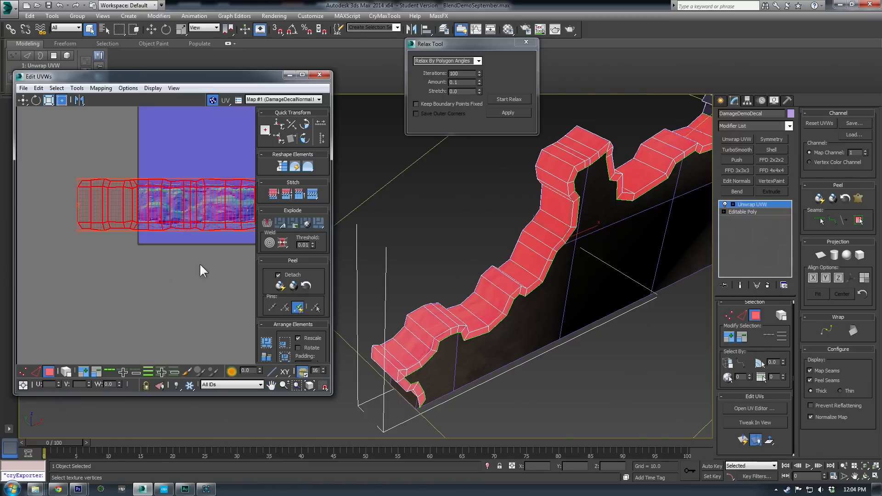
left_click_drag(77, 231, 66, 235, "ctrl")
left_click_drag(116, 204, 122, 205)
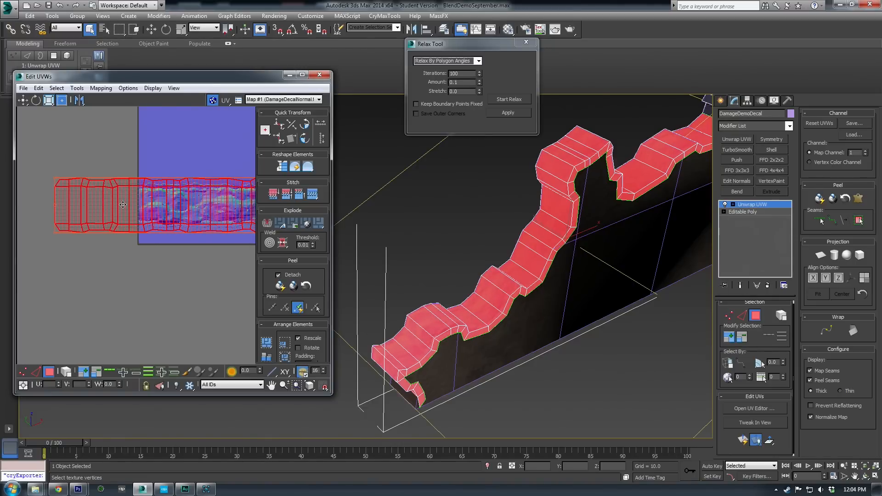
middle_click_drag(223, 273, 117, 290)
left_click(117, 290)
scroll(181, 262, "up", 2)
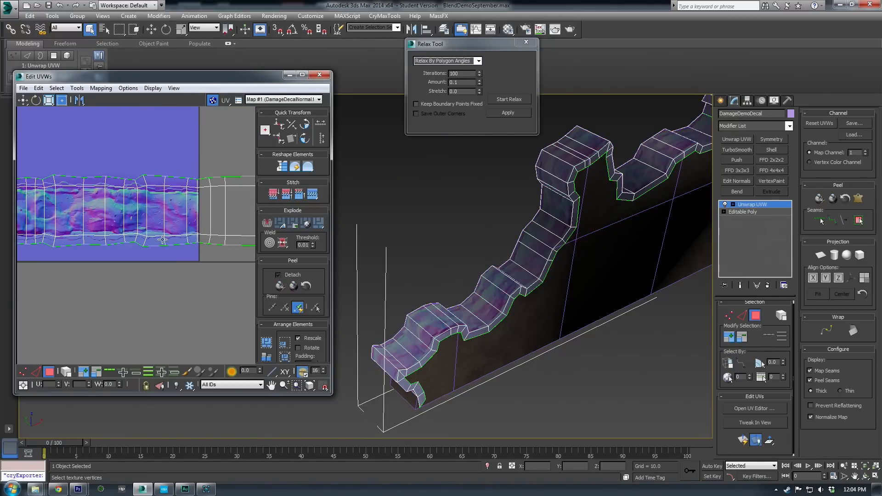
- Check the decal texture along the broken edge and collapse the unwrapped decal mesh to an Editable Poly
scroll(189, 232, "up", 2)
middle_click_drag(528, 321, 546, 306, "alt")
scroll(533, 354, "up", 5)
scroll(526, 331, "down", 3)
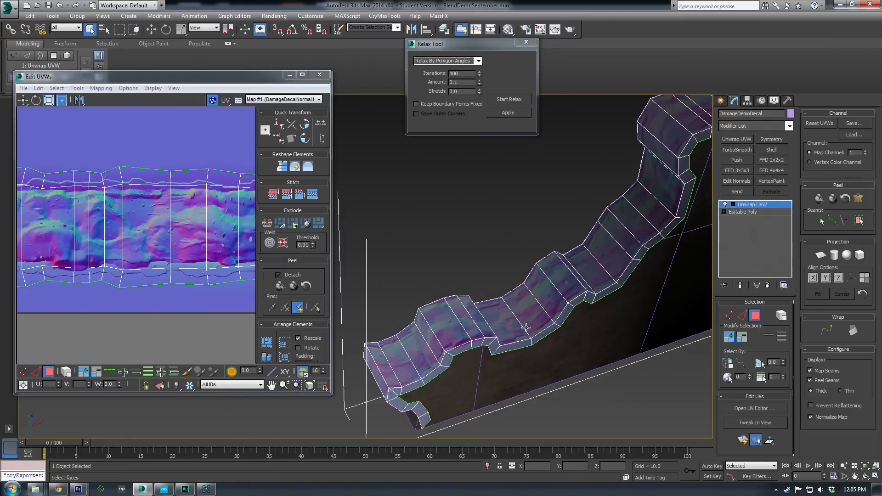
scroll(526, 327, "down", 4)
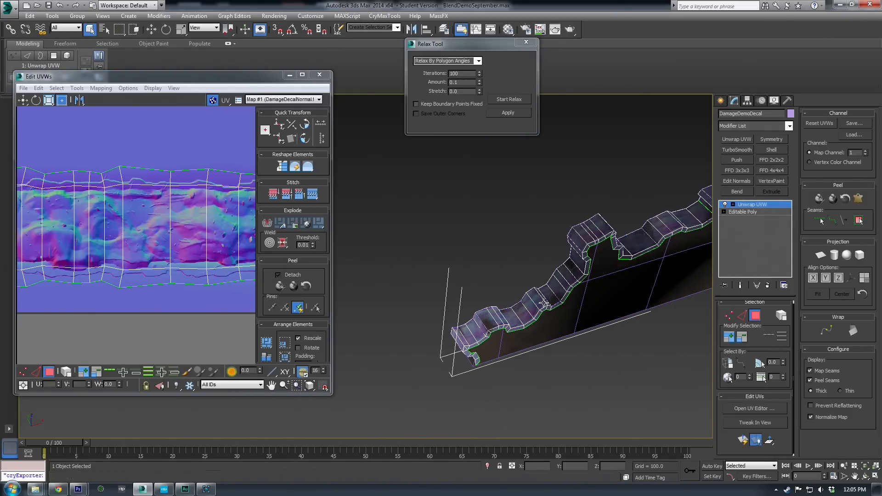
right_click(518, 316)
mouse_move(527, 399)
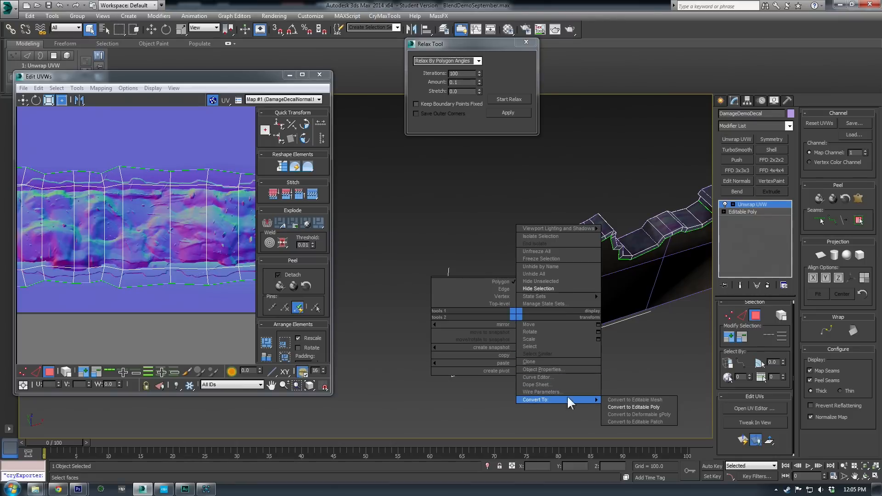
left_click(638, 408)
- Switch to CRYENGINE Sandbox to view the existing broken wall up close, and return to 3ds Max
left_click(164, 489)
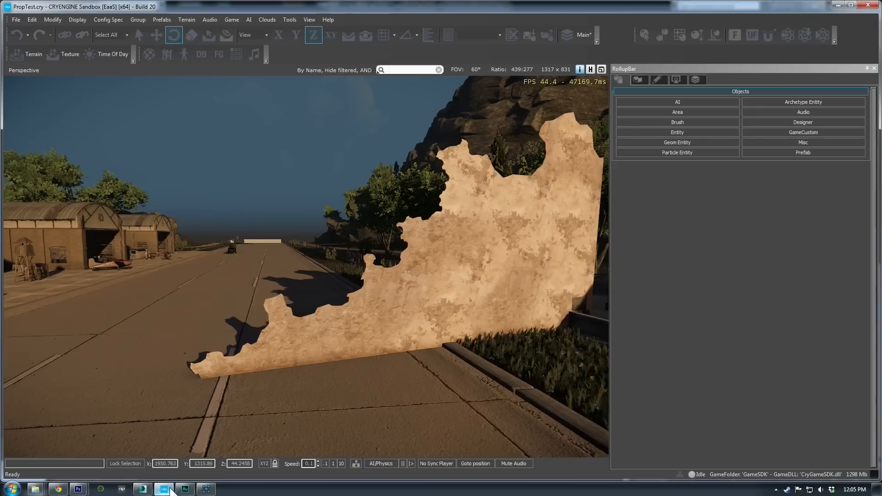
mouse_move(306, 266)
right_mouse_down()
mouse_move(304, 255)
mouse_move(404, 264)
mouse_move(317, 255)
right_mouse_up()
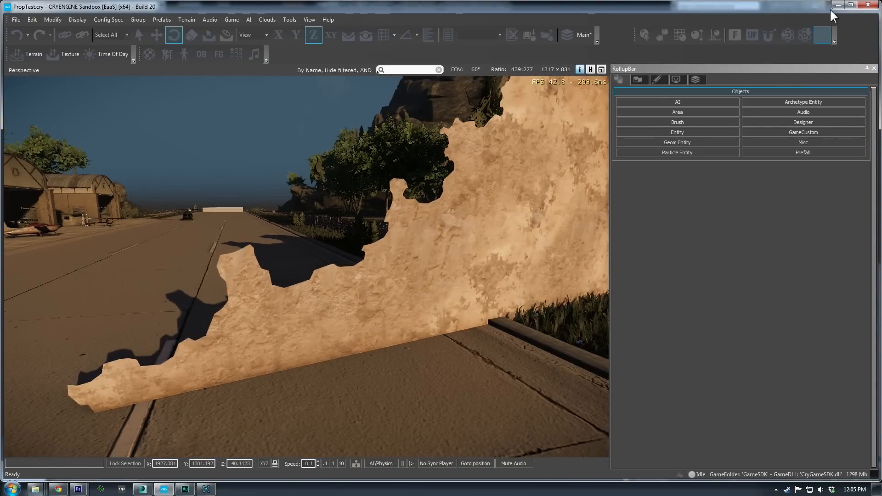
left_click(837, 5)
- Link the DamageDemoDecal mesh to the DamageDemo wall so that the wall is its parent
middle_click_drag(593, 339, 371, 297)
left_click(457, 344)
middle_click_drag(463, 251, 504, 221, "alt")
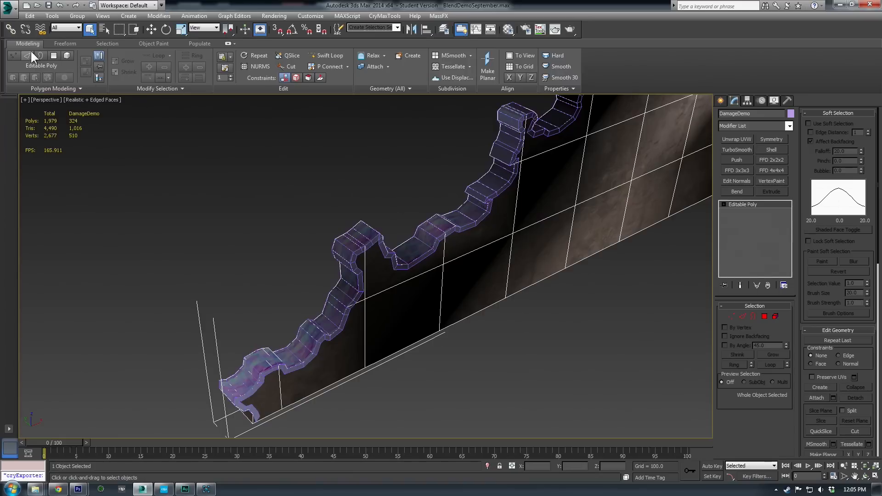
left_click(10, 29)
left_click_drag(555, 137, 416, 307)
left_click(500, 369)
- Move the DamageDemo wall to test the decal link, and undo the move
left_click(419, 325)
scroll(479, 316, "down", 4)
key("w")
left_click_drag(542, 167, 582, 186)
key("ctrl+z")
scroll(560, 364, "up", 3)
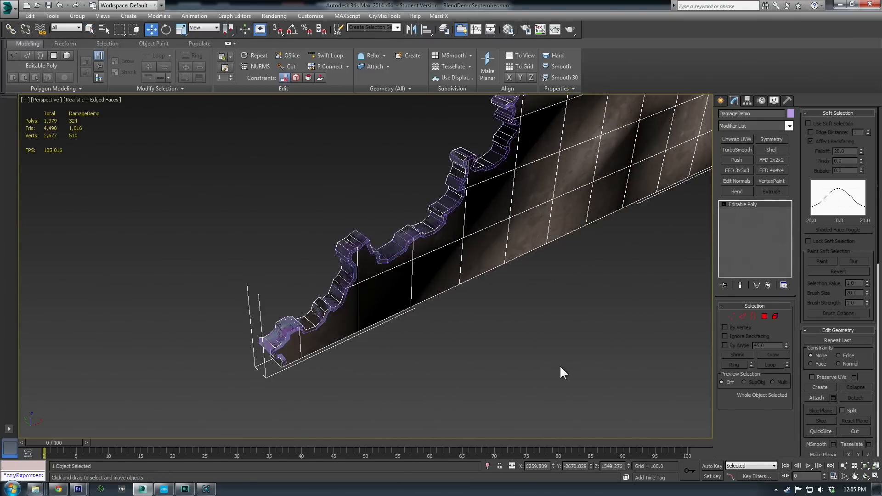
scroll(380, 276, "up", 3)
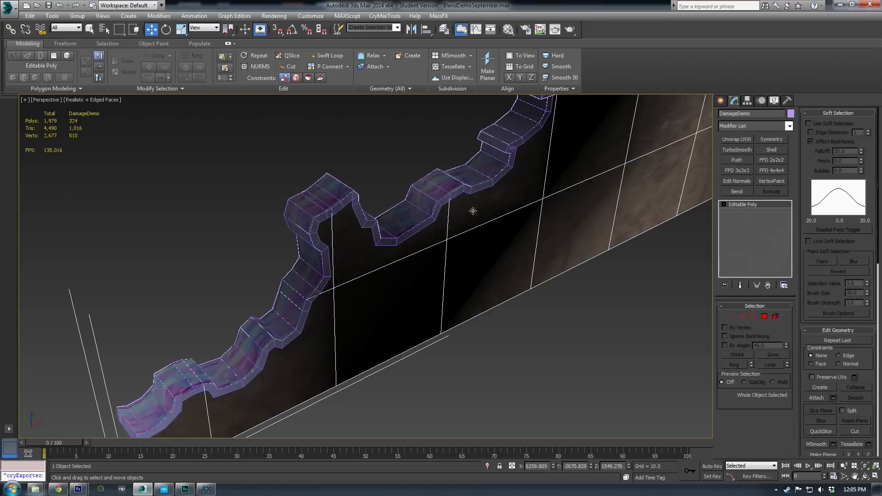
- Export the BlendTestSept, DamagedWall01 and DamageDemo nodes as CryENGINE geometry (*.cgf), overwriting the existing files
left_click(787, 101)
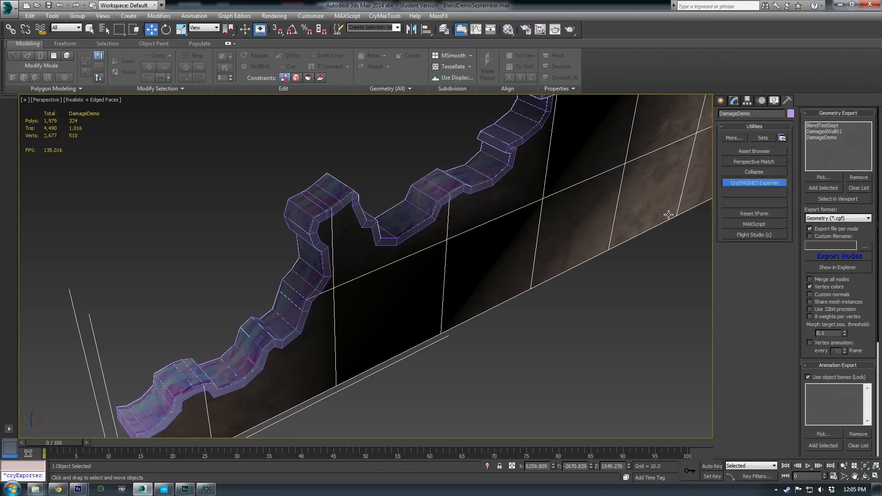
left_click(825, 256)
left_click(462, 297)
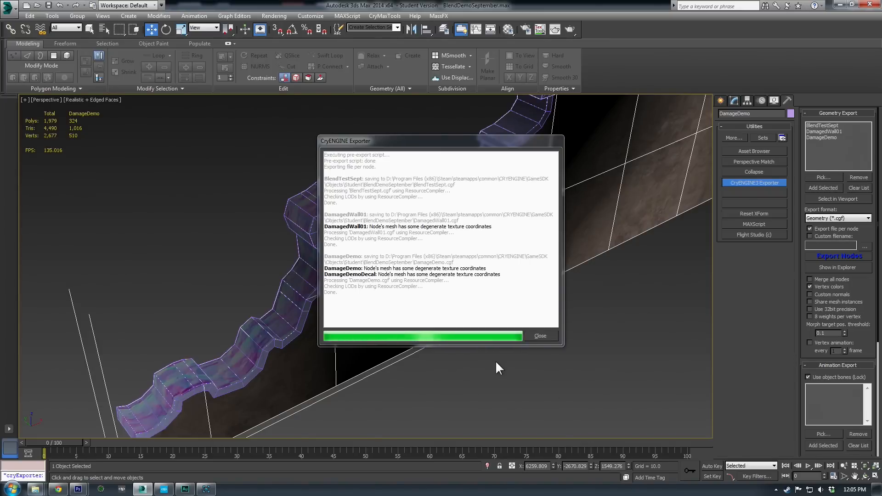
left_click(541, 335)
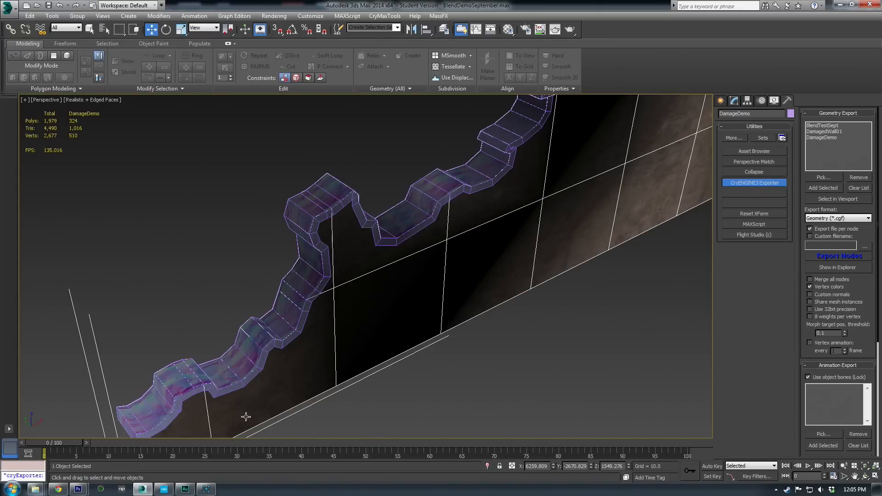
- Switch to CRYENGINE Sandbox and rotate the broken wall about the Z axis to turn its damaged end around
left_click(163, 489)
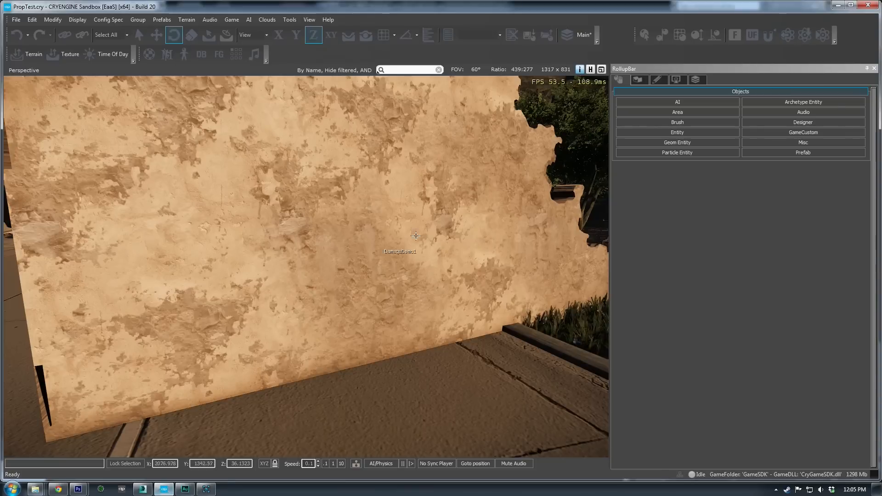
key("s")
right_click_drag(353, 242, 365, 230)
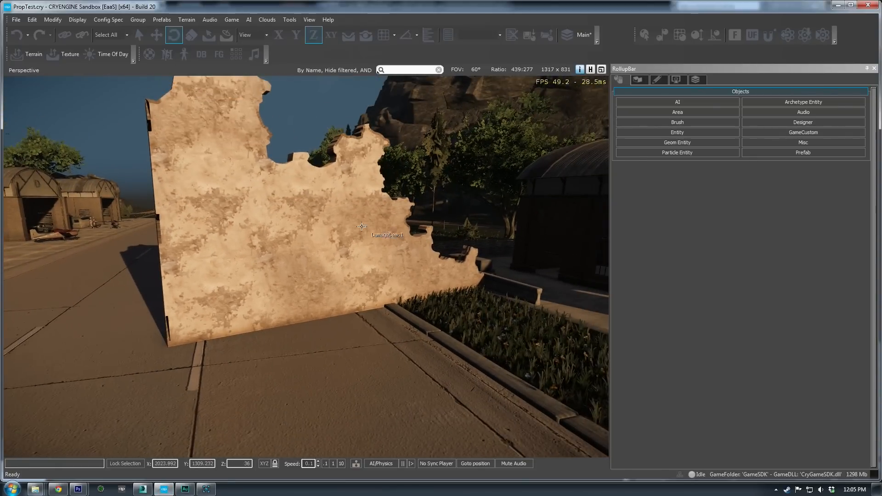
left_click(324, 230)
left_click_drag(380, 123, 422, 75)
left_click(460, 232)
- Examine the damage decal along the wall's broken edge from several angles and distances
mouse_move(460, 233)
right_mouse_down()
mouse_move(432, 266)
mouse_move(416, 264)
mouse_move(417, 305)
mouse_move(426, 264)
mouse_move(404, 262)
mouse_move(419, 262)
right_mouse_up()
key("w")
key("w")
key("d")
right_click_drag(238, 352, 269, 357)
key("s")
key("w")
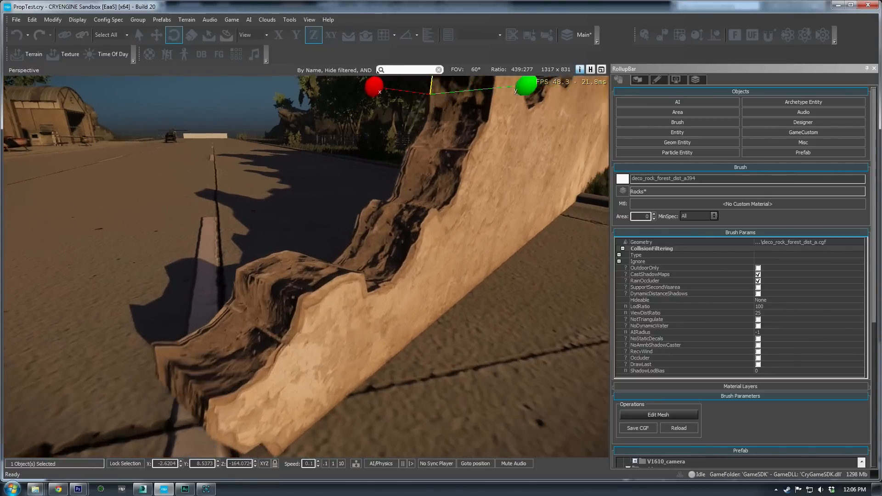
right_click_drag(151, 186, 106, 178)
key("a")
key("d")
key("d")
key("w")
right_click_drag(396, 252, 375, 228)
key("s")
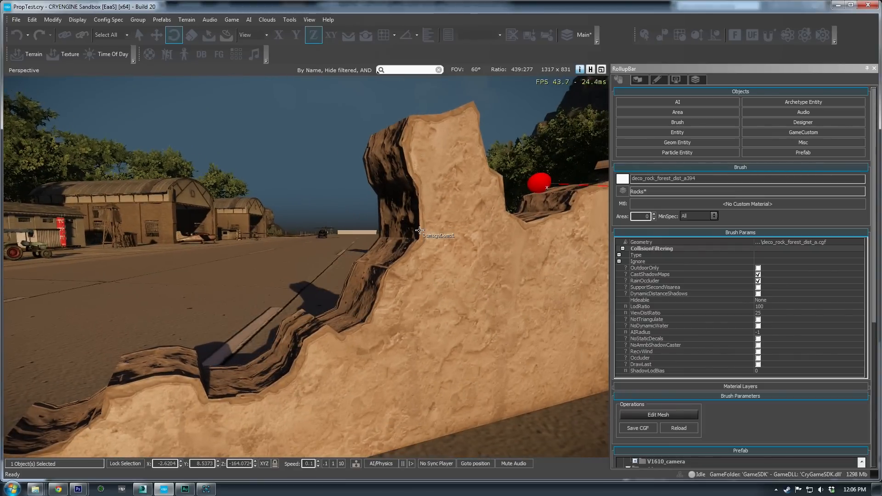
key("s")
right_click_drag(413, 300, 399, 262)
key("a")
key("w")
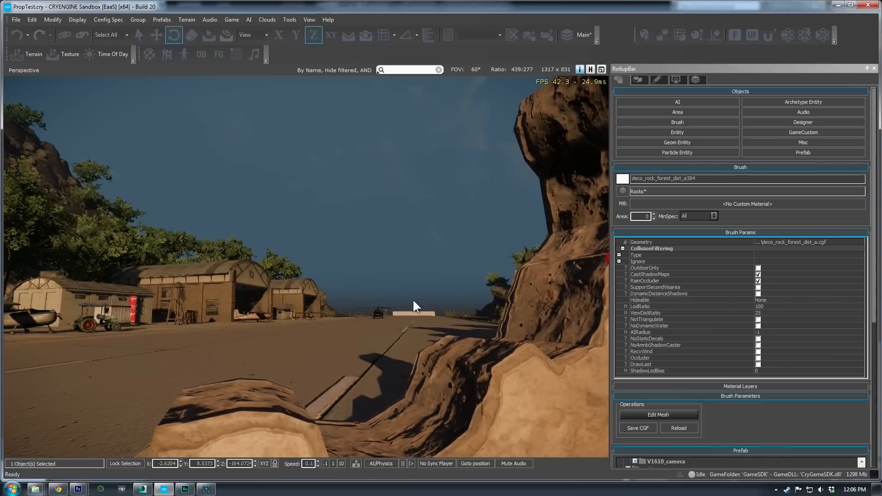
key("s")
right_click_drag(400, 294, 514, 332)
key("s")
right_click_drag(257, 271, 265, 271)
key("w")
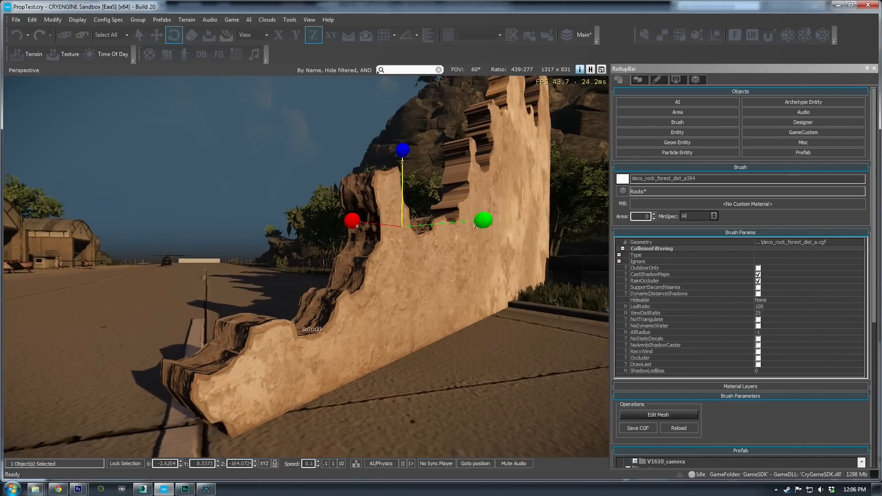
right_click_drag(313, 294, 230, 275)
key("w")
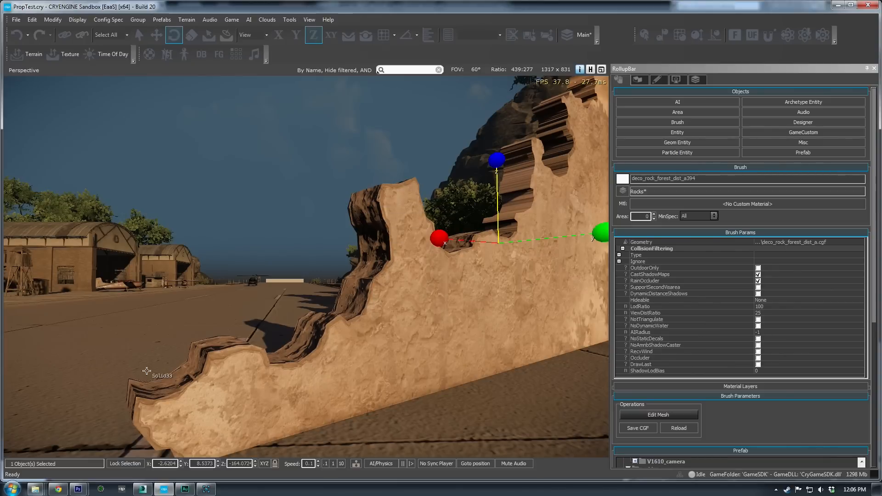
right_click_drag(458, 307, 408, 349)
key("w")
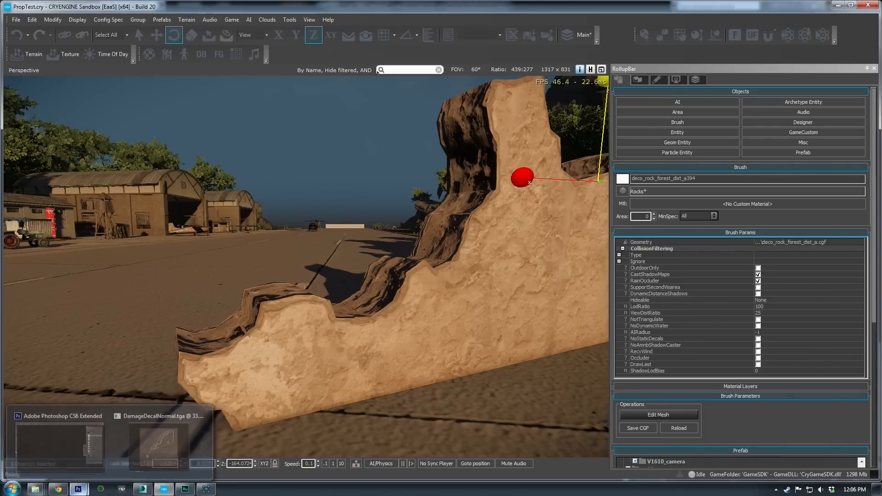
- Switch to 3ds Max and assign all polygons of the DamageDemoDecal mesh to smoothing group 7
left_click(138, 489)
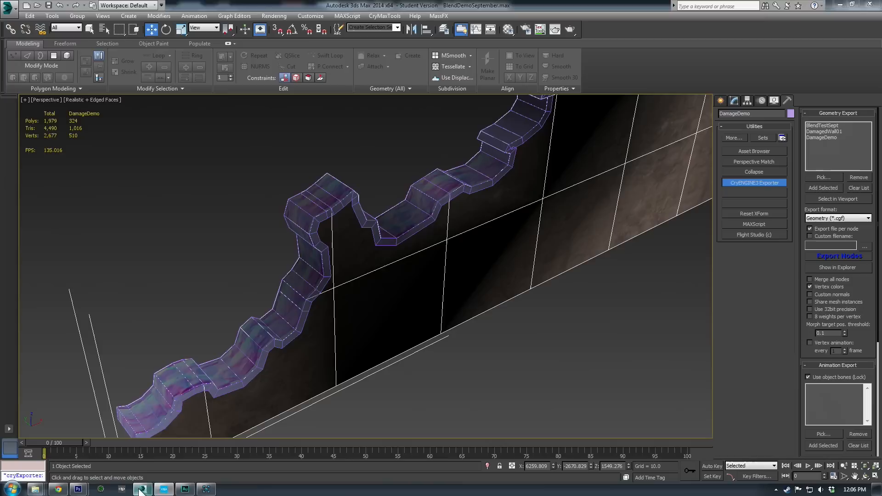
middle_click_drag(372, 262, 404, 225, "alt")
left_click(424, 216)
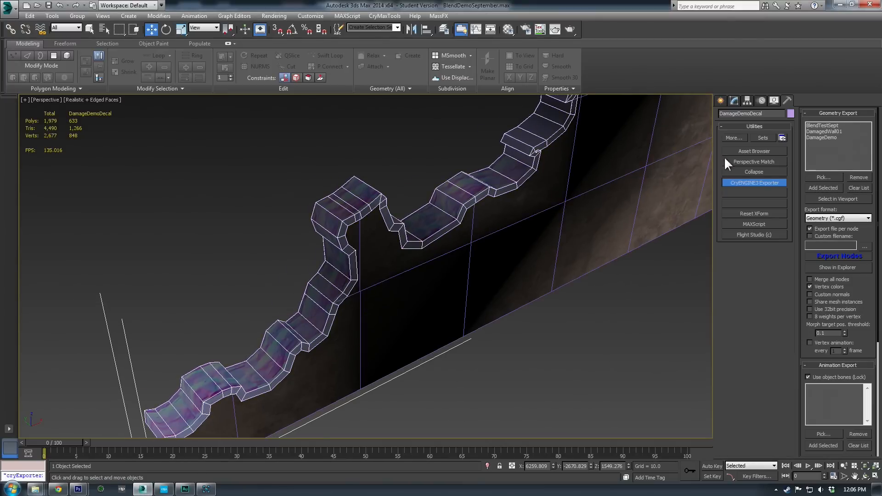
left_click(734, 100)
middle_click_drag(577, 256, 546, 241, "alt")
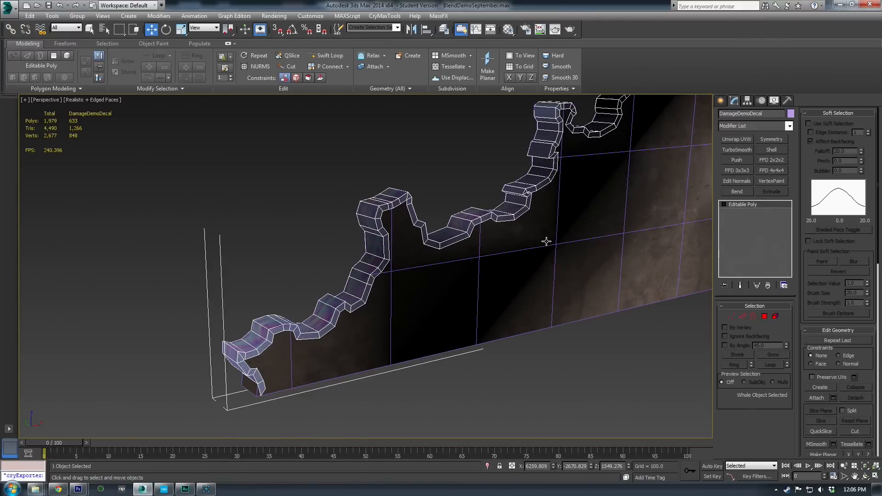
mouse_move(77, 490)
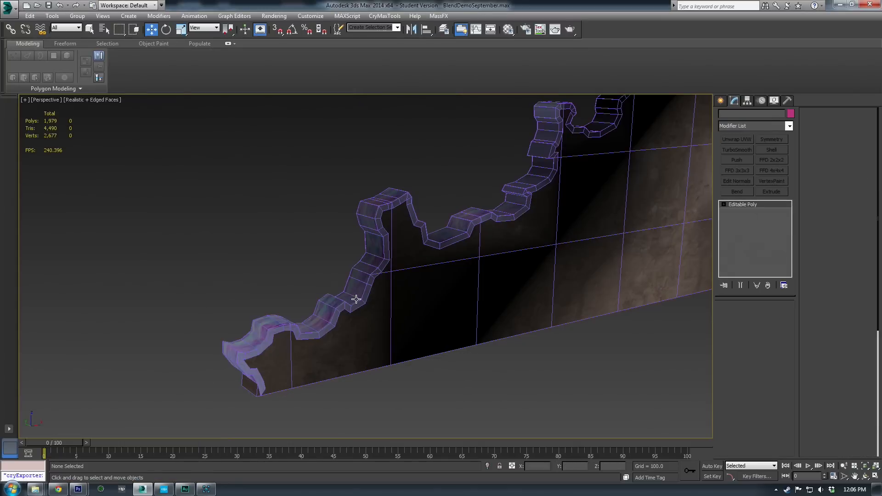
key("4")
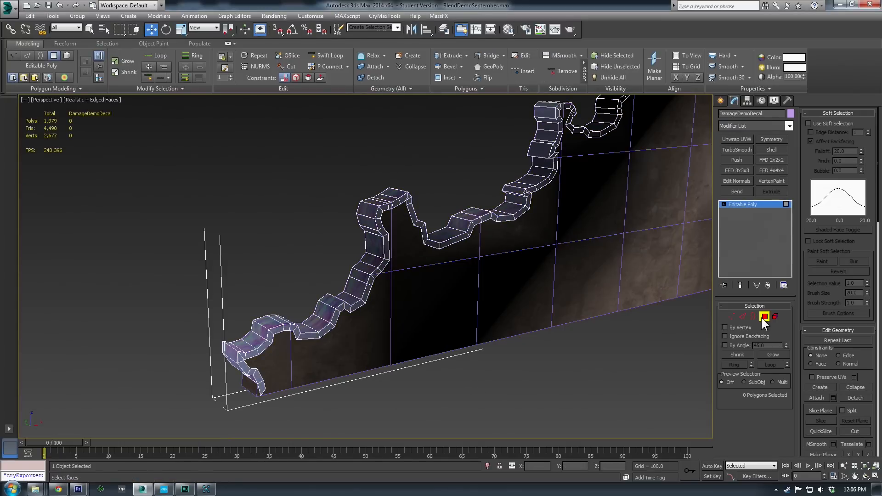
key("ctrl+a")
scroll(873, 358, "down", 8)
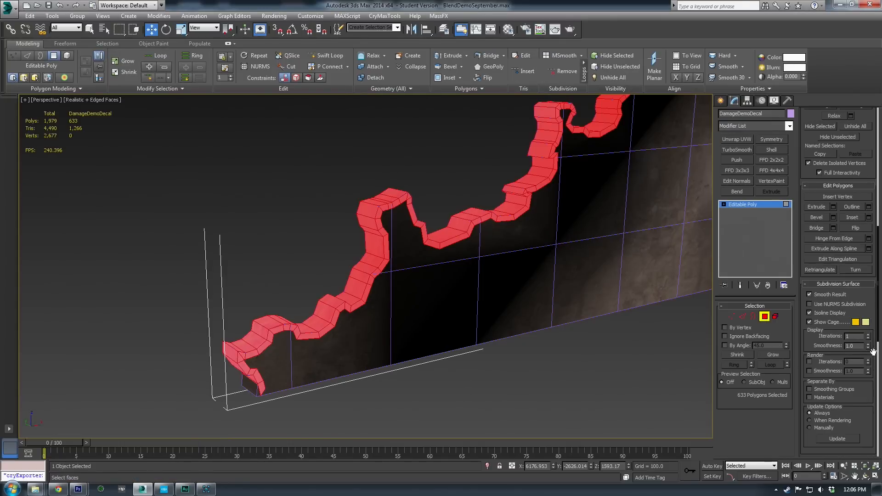
scroll(872, 397, "down", 10)
scroll(848, 381, "down", 2)
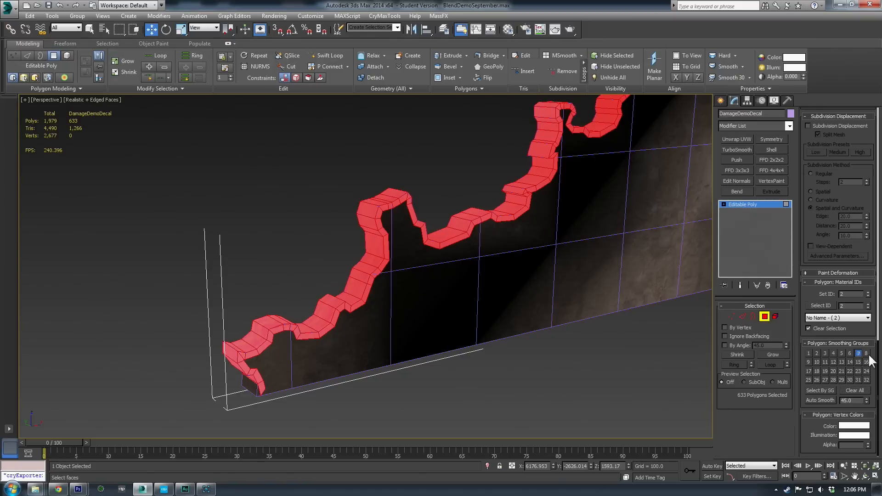
left_click(589, 364)
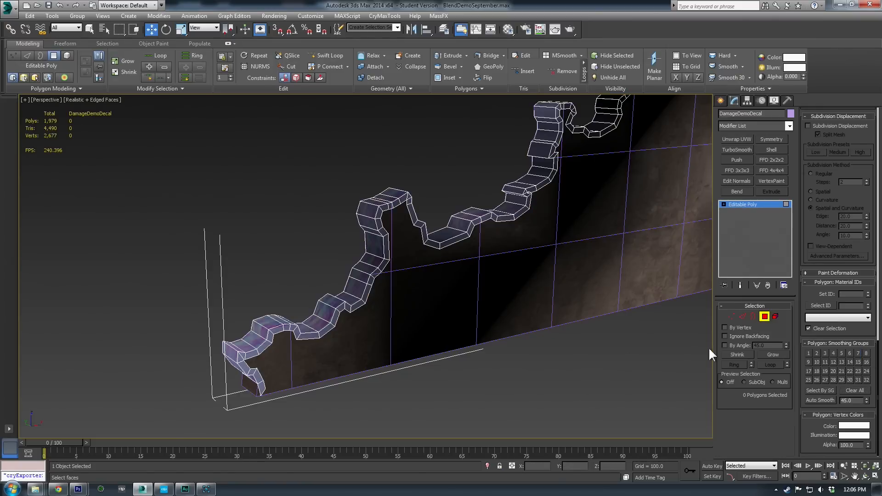
left_click(763, 316)
middle_click_drag(575, 339, 514, 352)
- Re-export the three listed nodes with the smoothed decal as CryENGINE geometry, overwriting the existing .cgf files
left_click(787, 101)
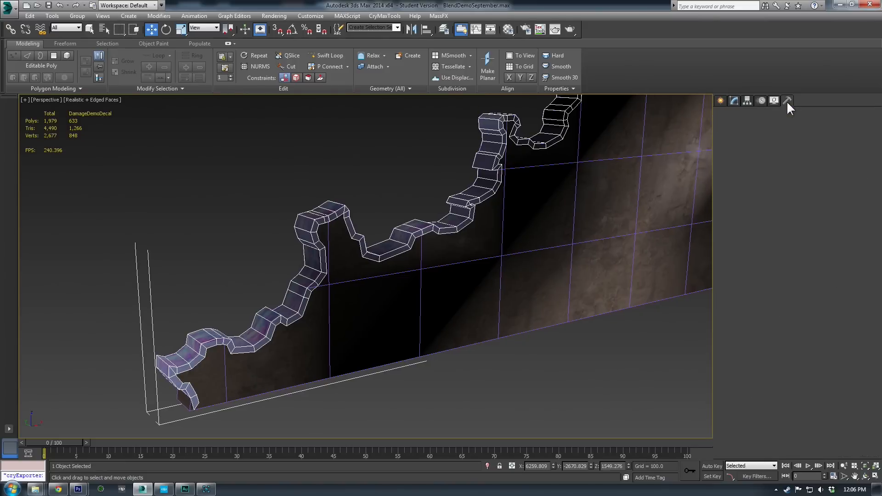
left_click(819, 256)
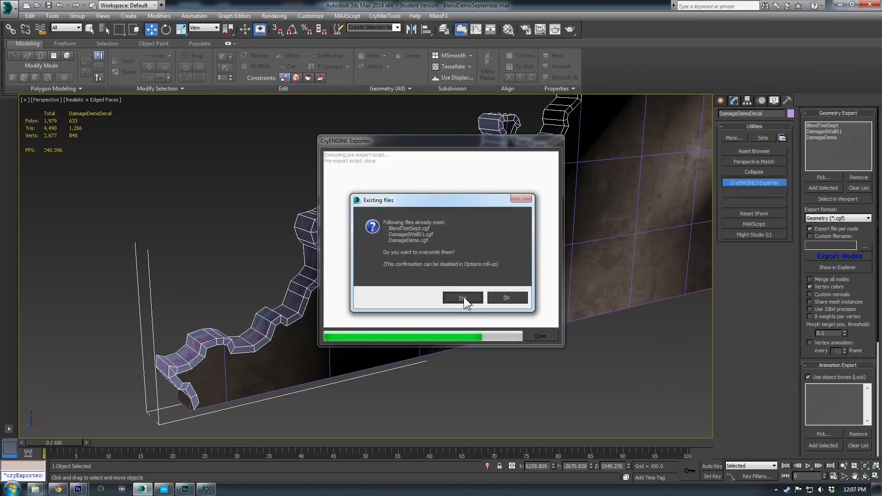
left_click(463, 297)
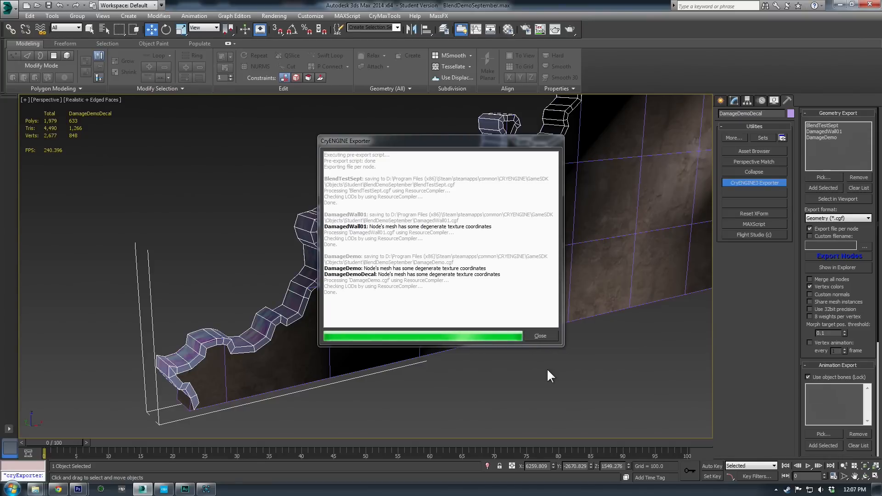
left_click(539, 336)
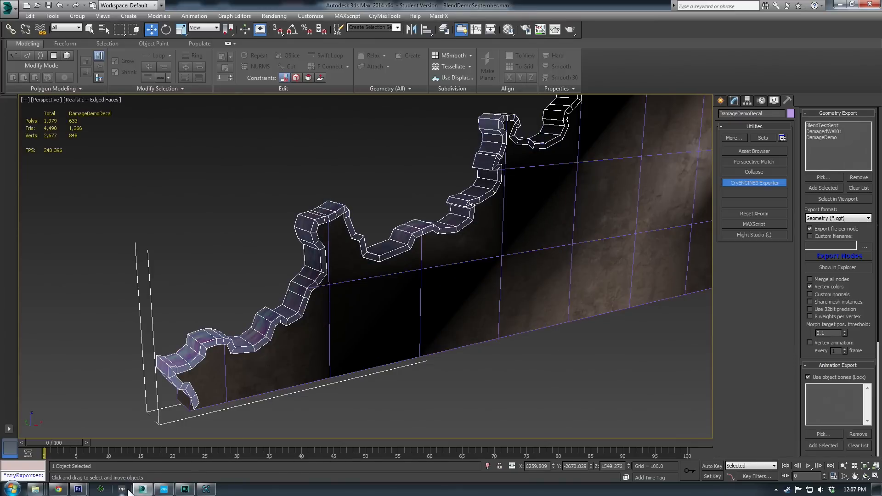
- Switch to CRYENGINE Sandbox and examine the smoothed decal's shading close up along the broken edge
left_click(164, 489)
key("w")
mouse_move(391, 193)
right_mouse_down()
mouse_move(390, 239)
mouse_move(396, 206)
right_mouse_up()
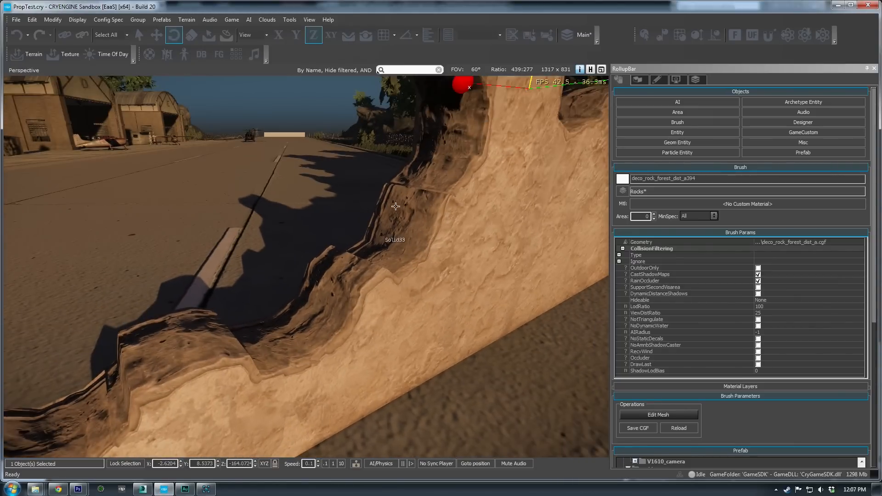
- Examine the smoothed decal along the broken edge close up and from farther back
key("a")
right_click_drag(317, 312, 220, 295)
key("d")
key("s")
key("w")
key("w")
key("s")
key("d")
key("s")
key("s")
key("d")
key("s")
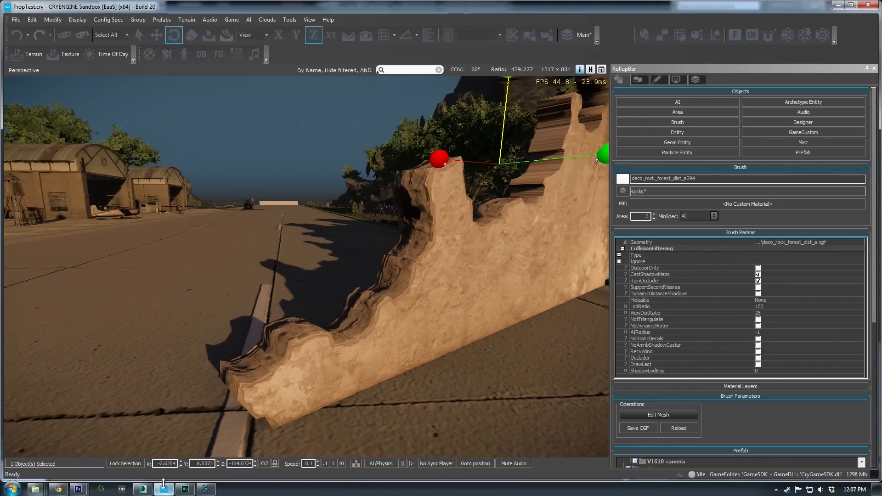
- Switch to 3ds Max and connect the ring of edges across the DamageDemoDecal strip with five lengthwise edge loops
mouse_move(165, 491)
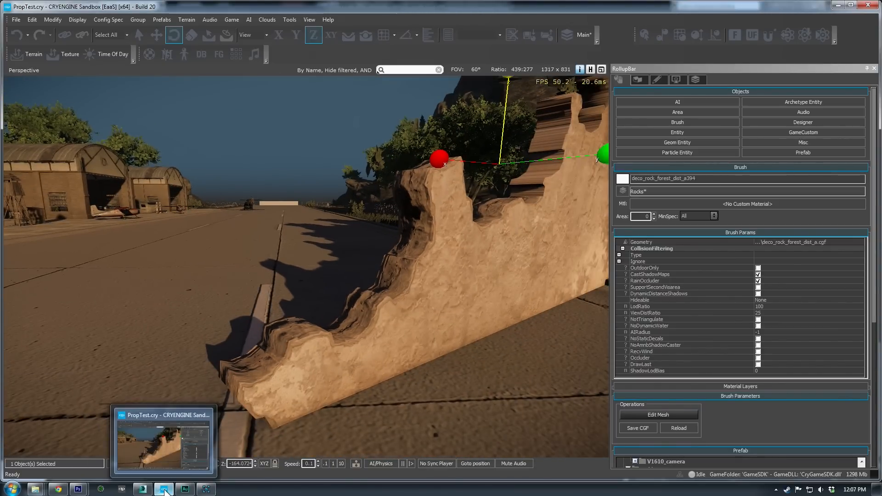
left_click(142, 489)
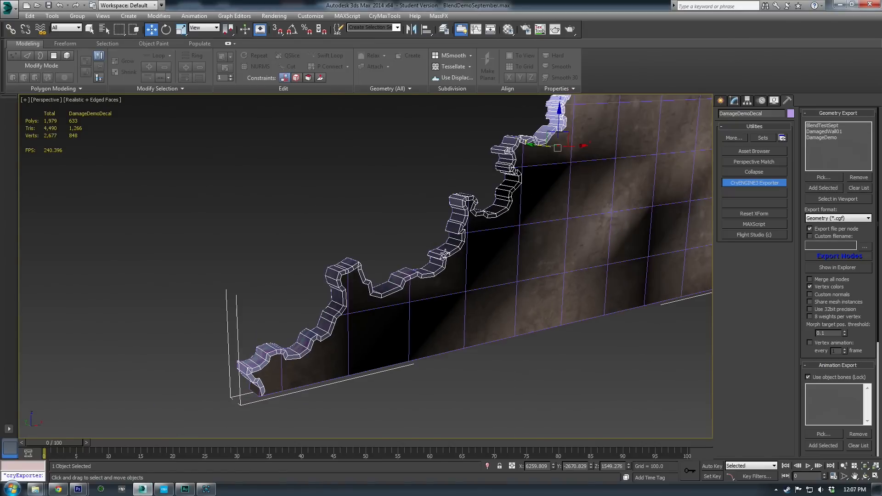
middle_click_drag(447, 347, 467, 360, "alt")
scroll(468, 365, "up", 3)
middle_click_drag(563, 353, 568, 328, "alt")
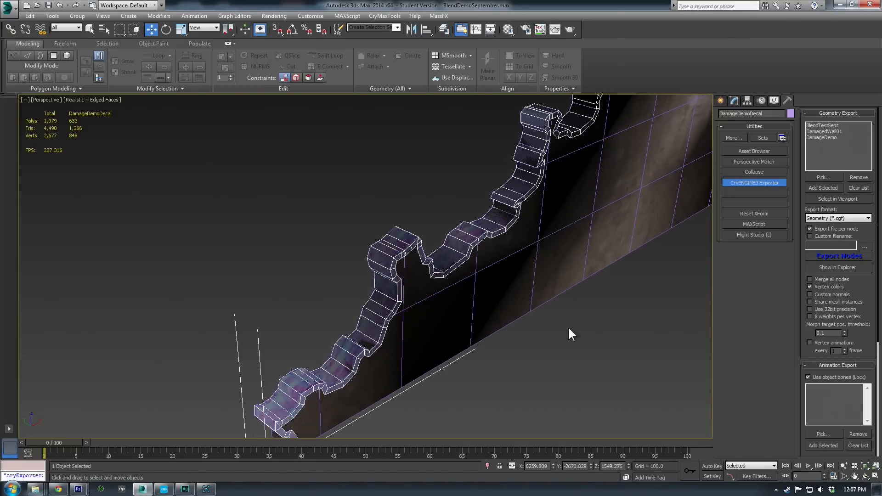
scroll(568, 328, "up", 3)
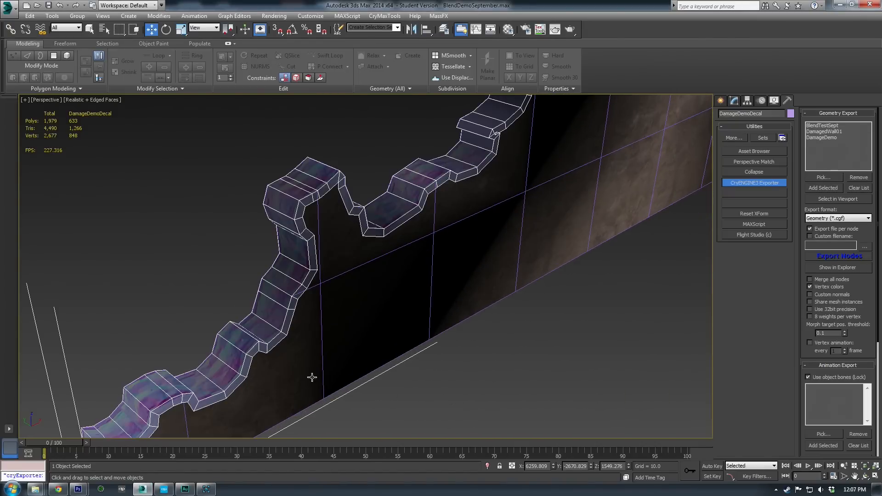
left_click(733, 100)
middle_click_drag(242, 359, 520, 270)
left_click(743, 316)
left_click(413, 301)
key("alt+r")
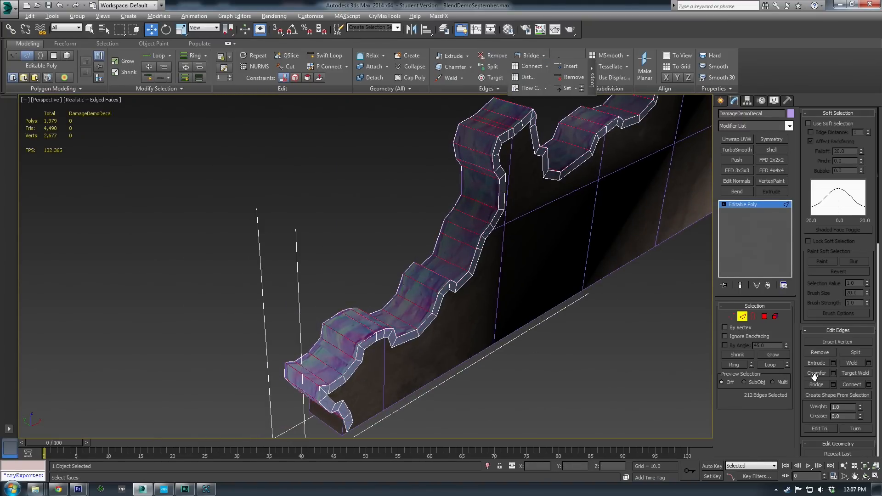
left_click(868, 384)
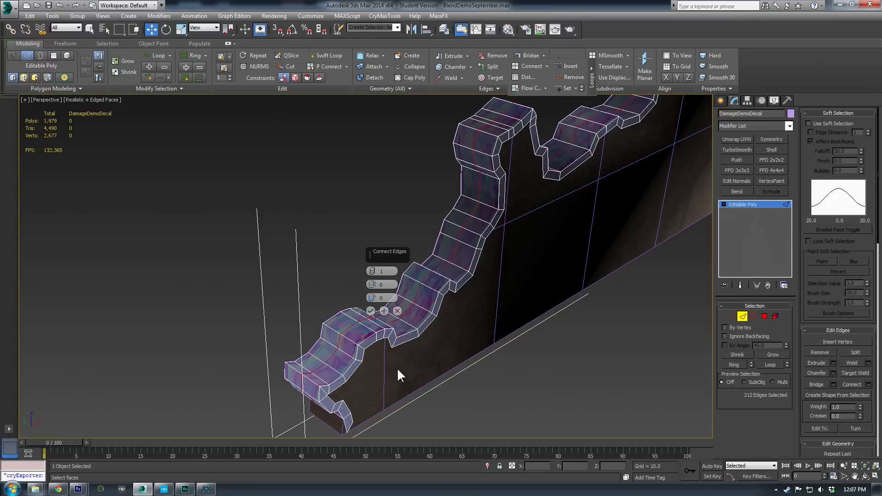
left_click_drag(371, 271, 373, 267)
left_click(371, 311)
scroll(445, 301, "up", 3)
middle_click_drag(446, 300, 588, 329, "alt")
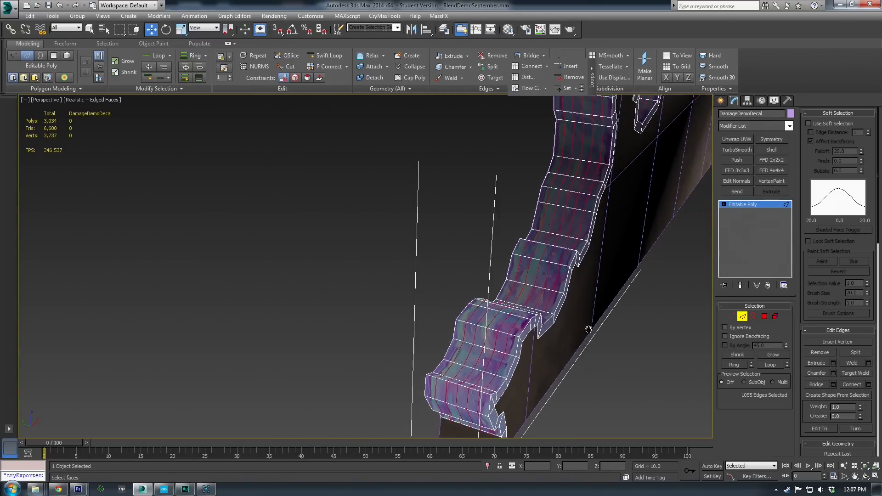
- Select the middle lengthwise edge loop of the decal strip and convert it to a vertex selection
scroll(588, 329, "up", 3)
left_click(668, 377)
left_click(405, 318)
key("z")
scroll(522, 323, "down", 6)
mouse_move(604, 340)
middle_mouse_down("alt")
mouse_move(594, 354)
mouse_move(609, 340)
middle_mouse_up("alt")
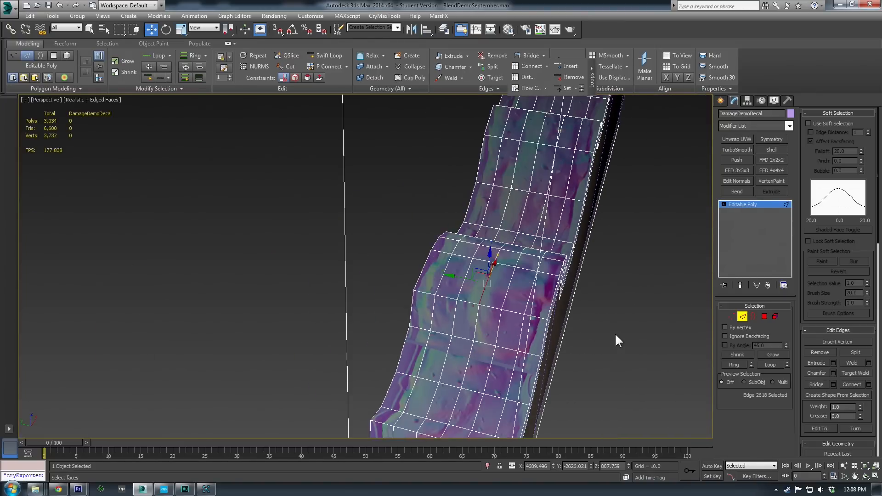
key("alt+l")
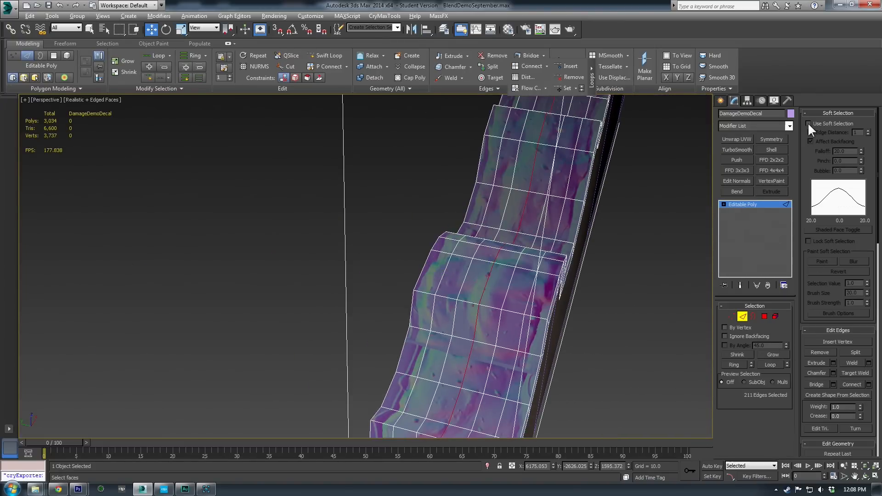
left_click(732, 316, "ctrl")
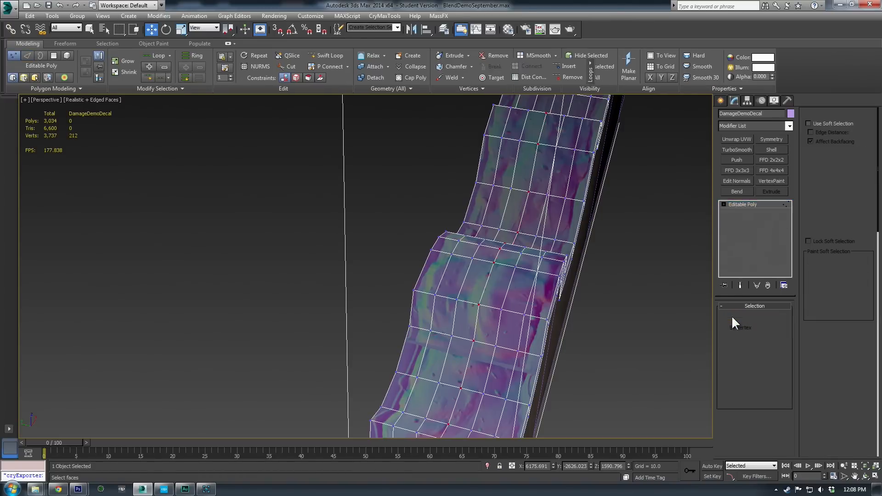
- Enable soft selection on the decal's middle vertices with falloff 47.6 and bubble 0.9
left_click(808, 123)
left_click_drag(861, 150, 852, 86)
middle_click_drag(512, 292, 567, 280, "alt")
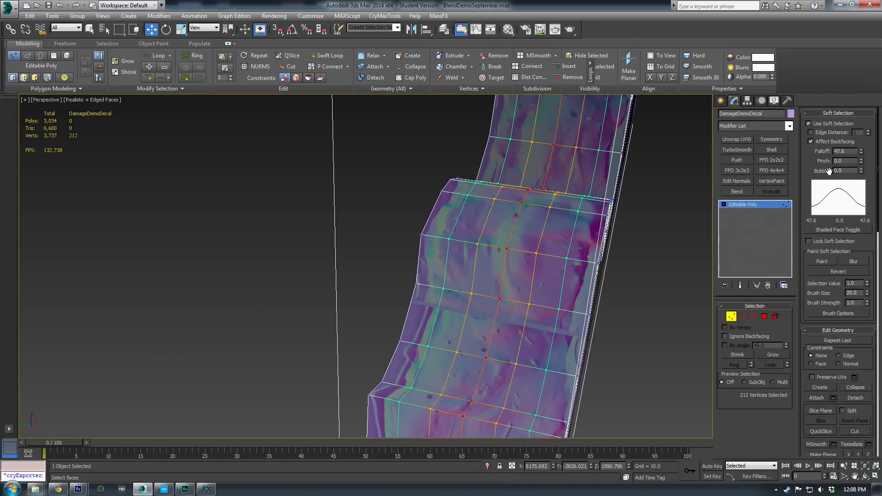
left_click_drag(862, 169, 854, 127)
scroll(476, 279, "down", 3)
middle_click_drag(476, 279, 474, 214, "alt")
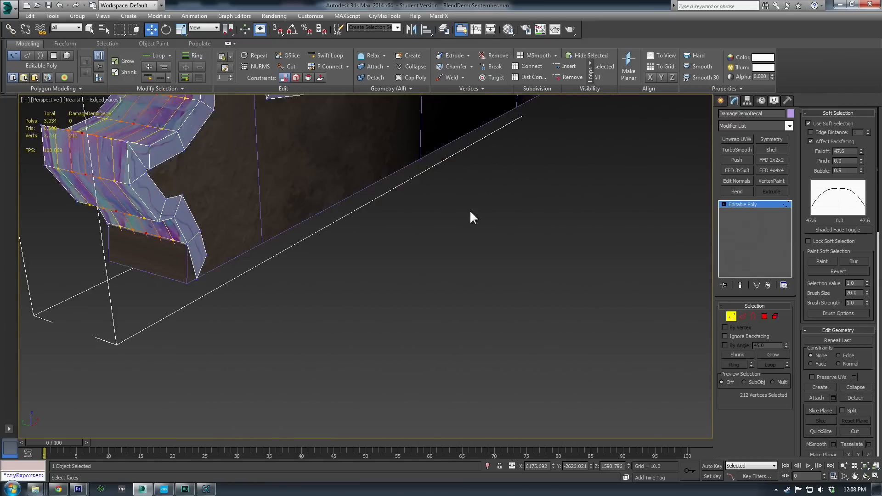
scroll(474, 213, "down", 3)
middle_click_drag(416, 160, 517, 241)
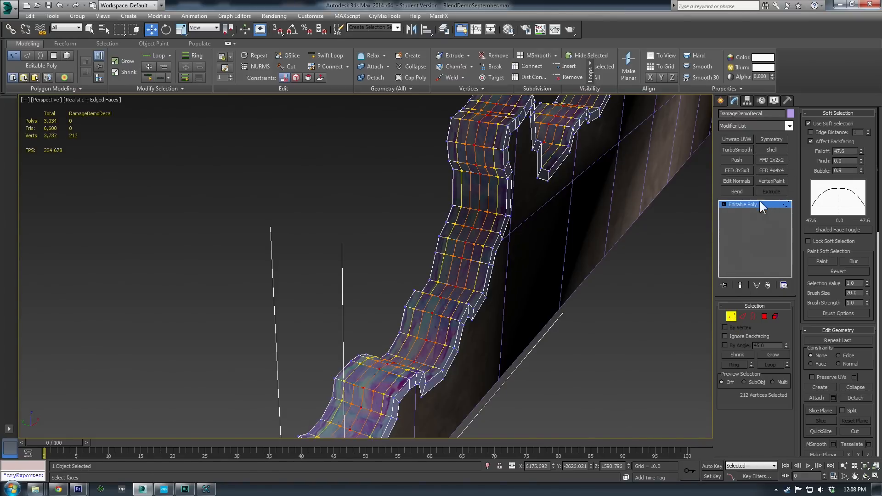
- Apply a Noise modifier to the soft-selected decal vertices with strength Y 17.94 and Z 44.44
left_click(790, 126)
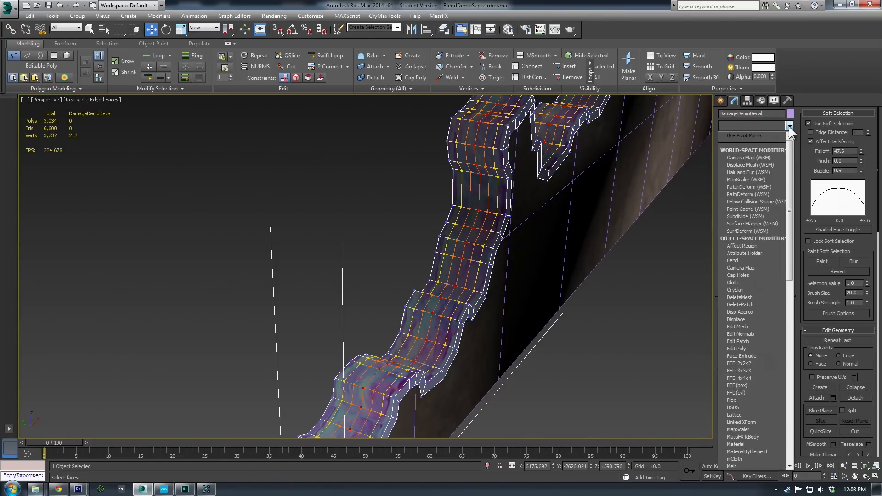
left_click_drag(788, 156, 799, 322)
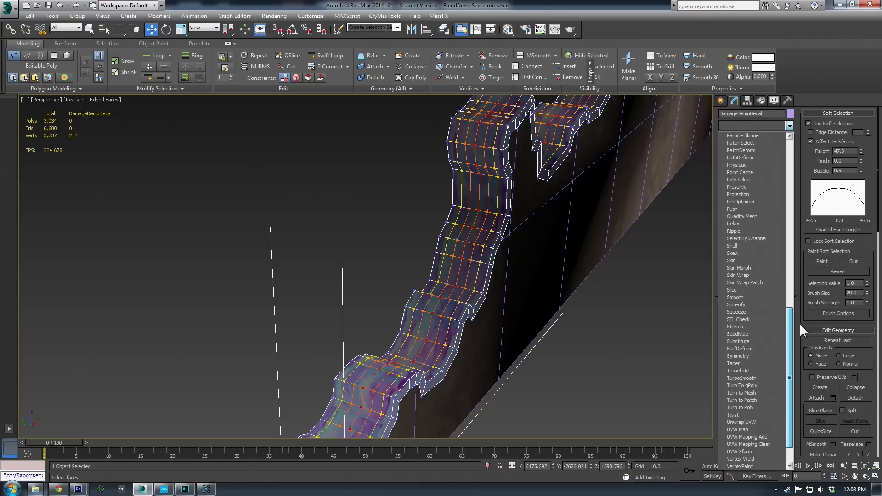
left_click_drag(799, 323, 806, 209)
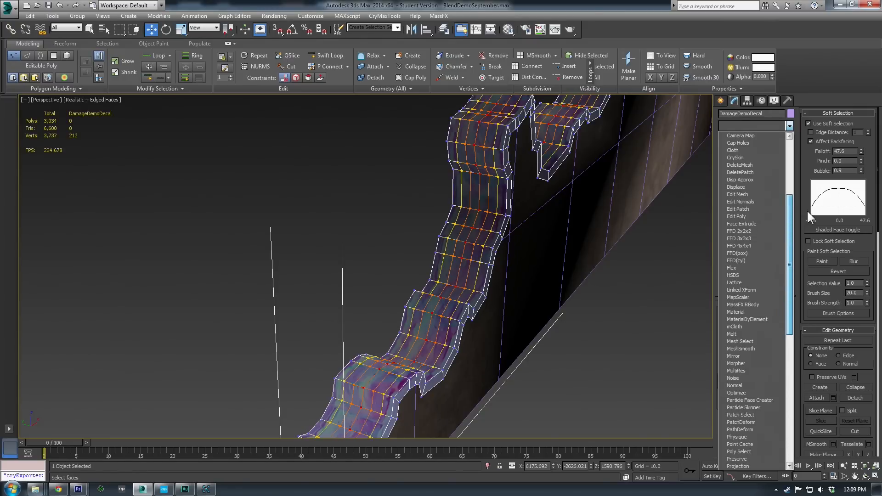
left_click(733, 378)
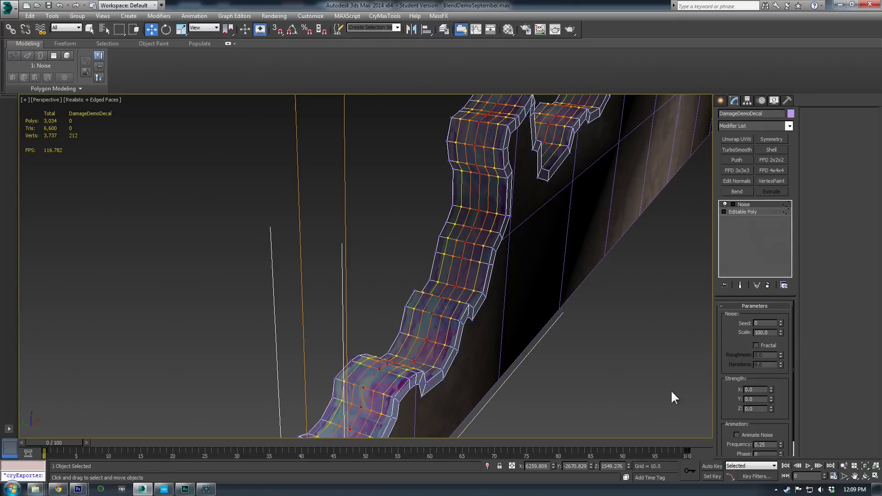
mouse_move(780, 366)
left_mouse_down()
mouse_move(778, 351)
mouse_move(777, 361)
left_mouse_up()
left_click_drag(771, 407, 583, 152)
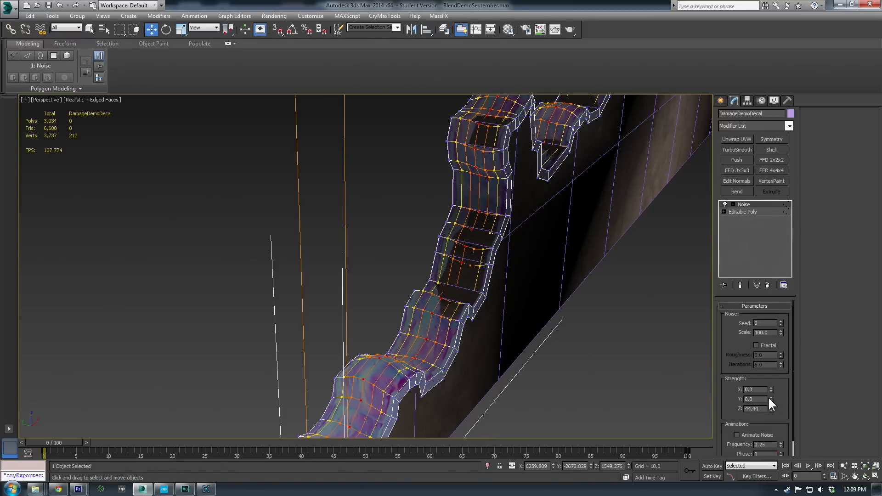
mouse_move(771, 397)
left_mouse_down()
mouse_move(771, 381)
mouse_move(771, 398)
left_mouse_up()
middle_click_drag(489, 335, 524, 398, "alt")
middle_click_drag(423, 299, 478, 388)
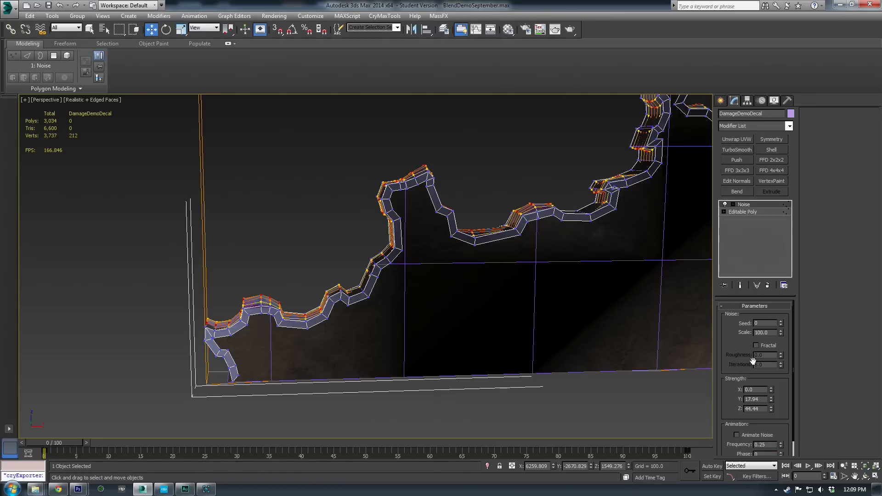
- Refine the decal's noise strength to X 14.595, Y 27.9 and Z 36.441
left_click_drag(771, 399, 803, 147)
middle_click_drag(421, 340, 473, 333, "alt")
middle_click_drag(473, 333, 413, 256)
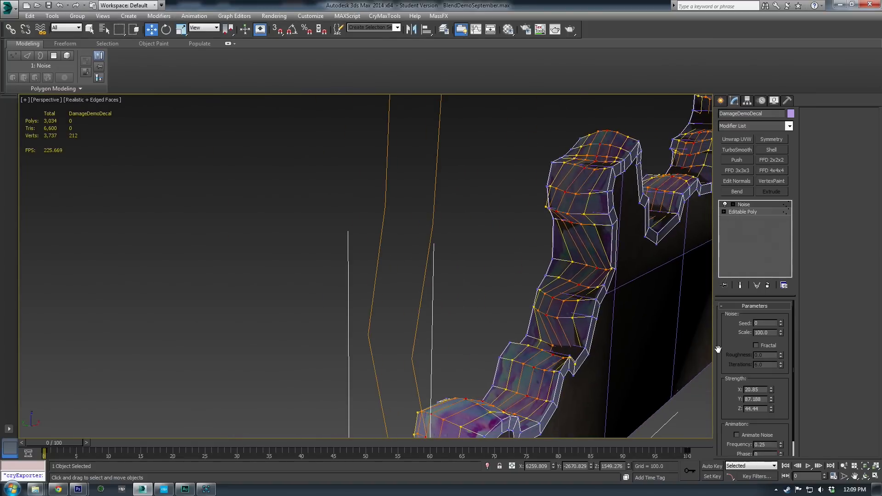
left_click_drag(771, 390, 772, 413)
scroll(558, 312, "up", 2)
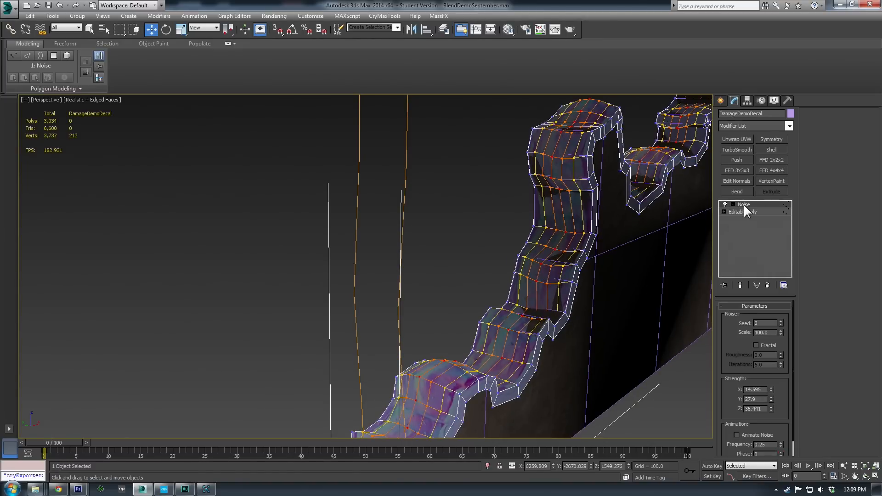
- With the decal hidden, delete the DamageDemo wall polygons forming the broken edge between its two faces
left_click(630, 276)
key("4")
left_click(522, 327)
double_click(524, 325)
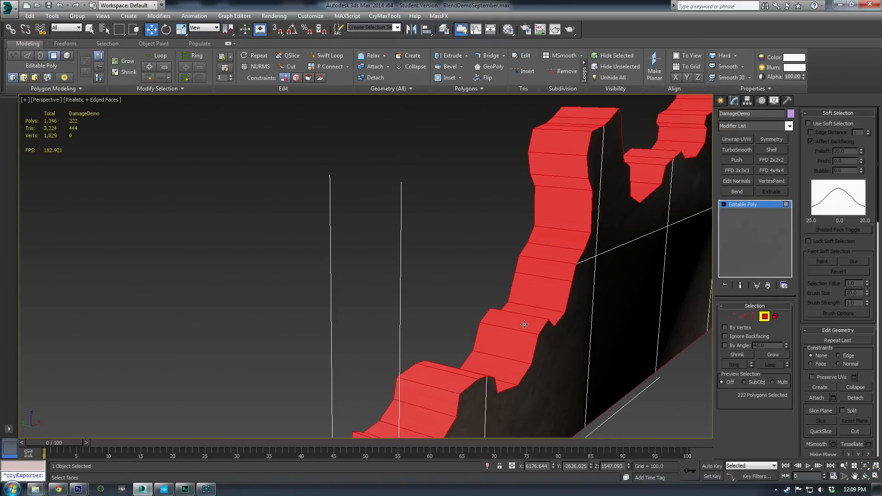
scroll(565, 325, "down", 4)
middle_click_drag(574, 285, 504, 320, "alt")
key("Delete")
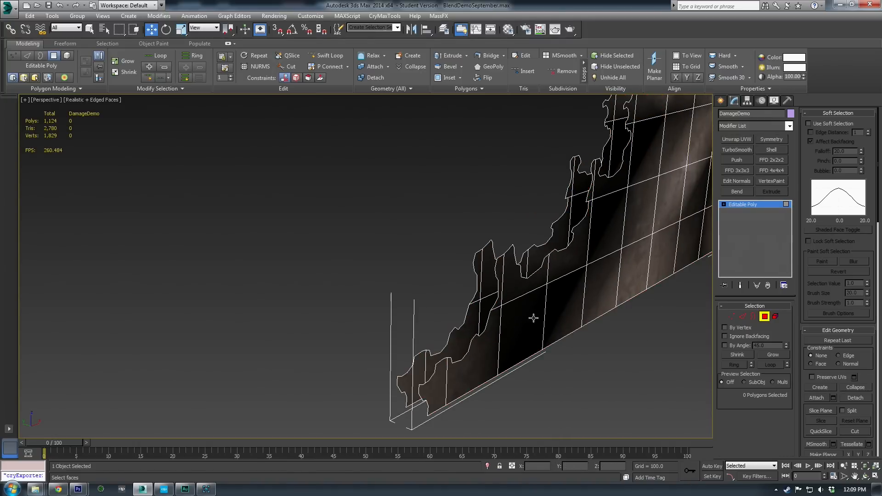
scroll(538, 324, "up", 2)
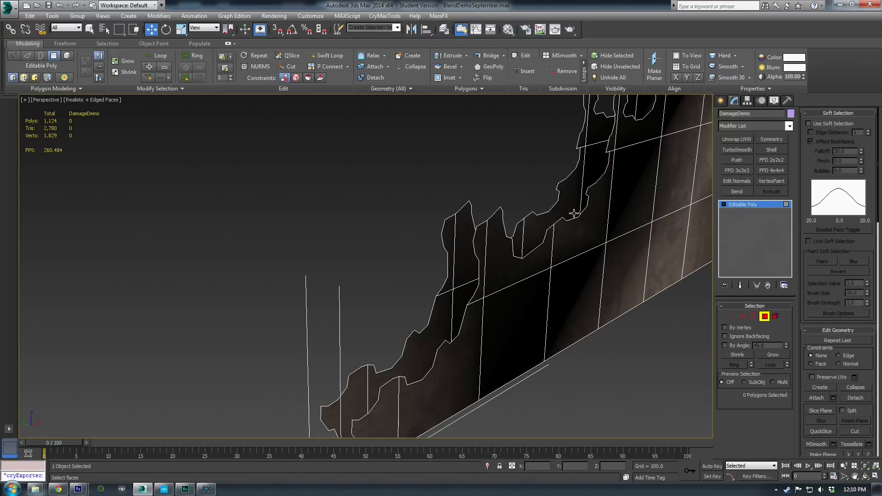
middle_click_drag(574, 213, 534, 215)
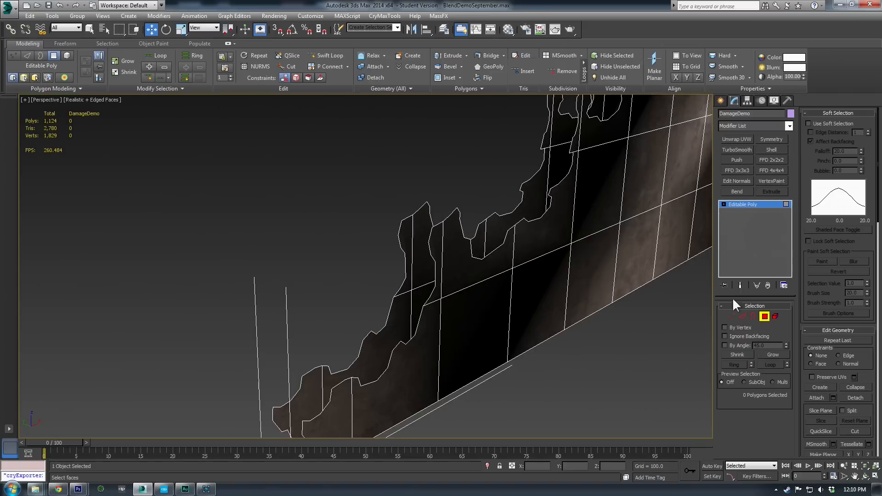
- Leave polygon editing of the wall, unhide the decal strip and select it
left_click(769, 316)
middle_click_drag(508, 295, 384, 404)
middle_click_drag(456, 343, 543, 271)
key("alt+u")
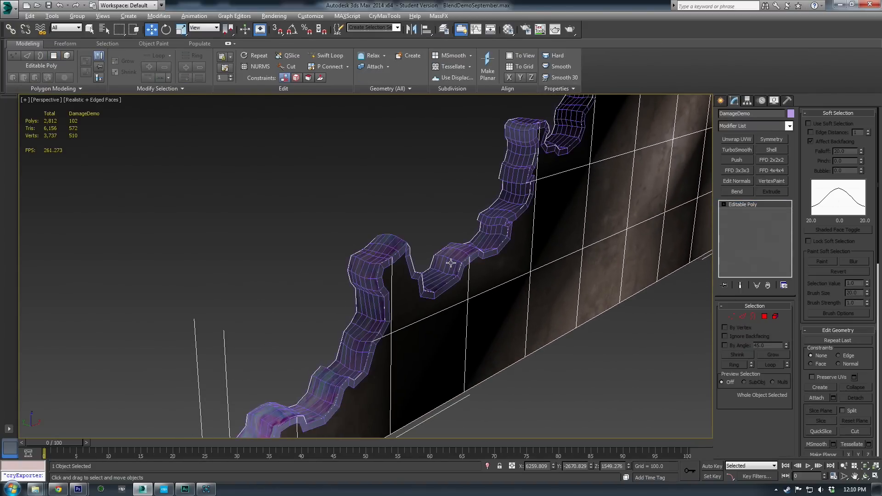
left_click(451, 263)
scroll(476, 310, "up", 2)
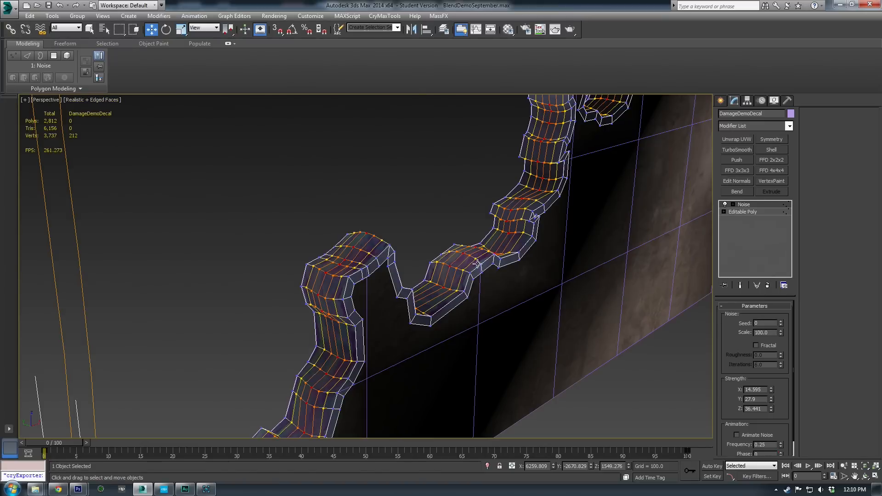
- Re-export the three listed nodes with the noise-displaced decal as CryENGINE geometry, overwriting the existing .cgf files
left_click(786, 100)
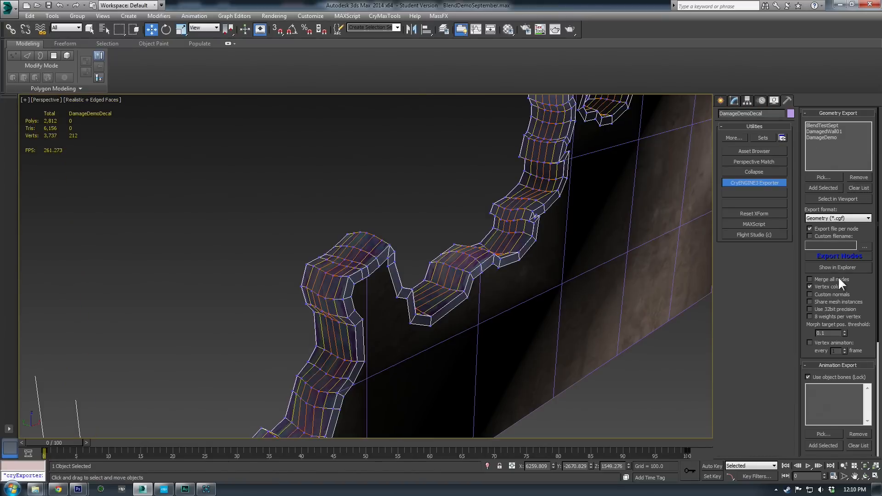
left_click(825, 255)
left_click(468, 296)
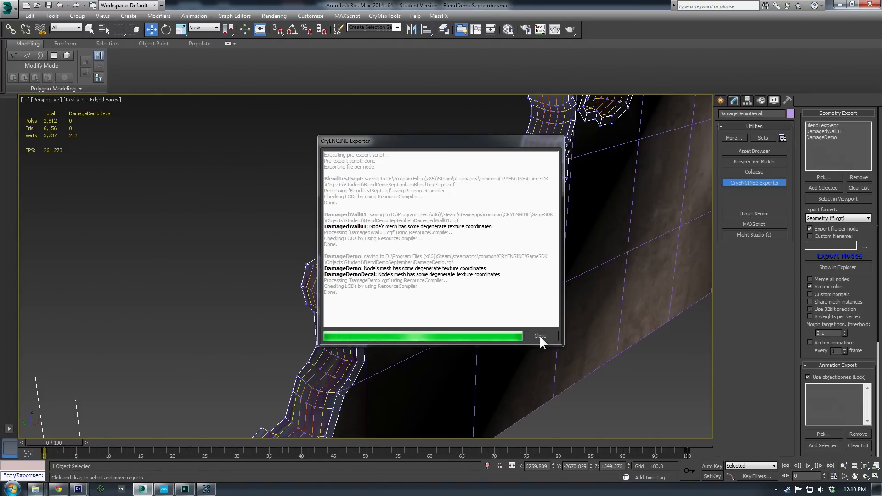
left_click(539, 335)
- Switch to CRYENGINE Sandbox and examine the noise-displaced decal along the wall's broken edge
left_click(164, 489)
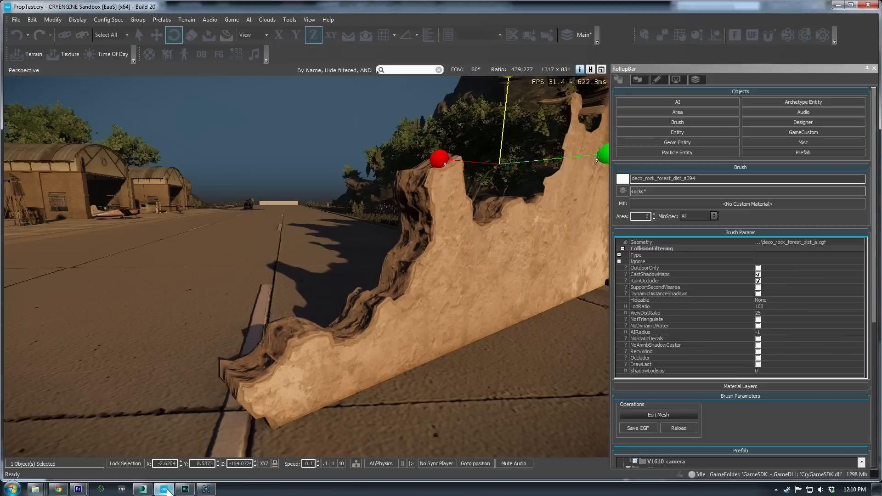
key("a")
right_click_drag(306, 266, 321, 275)
key("w")
key("d")
key("a")
key("s")
key("d")
right_click_drag(460, 266, 431, 274)
key("w")
key("a")
key("d")
right_click_drag(504, 311, 484, 299)
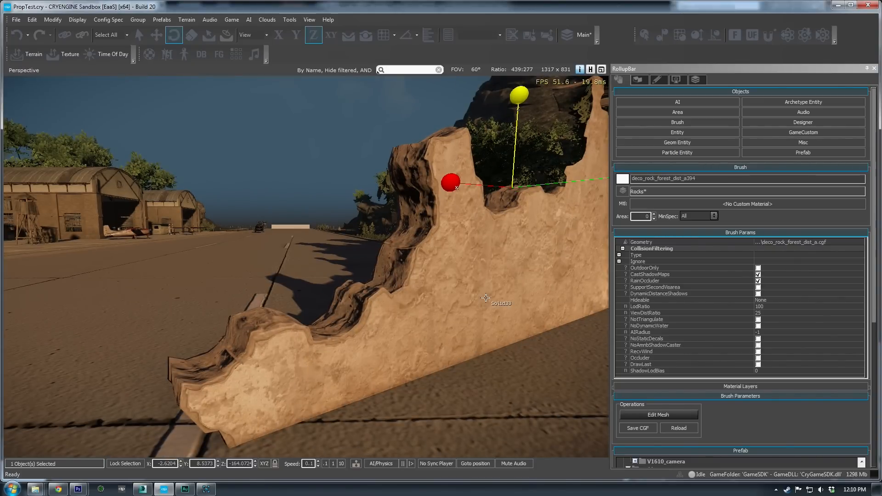
- Circle around the wall and examine the broken edge's uneven silhouette from other angles
mouse_move(466, 289)
right_mouse_down()
mouse_move(478, 269)
mouse_move(337, 270)
mouse_move(337, 322)
mouse_move(329, 272)
right_mouse_up()
key("s")
key("d")
key("w")
key("a")
key("w")
key("d")
key("s")
key("d")
key("w")
key("w")
key("s")
key("s")
right_click_drag(567, 376, 573, 371)
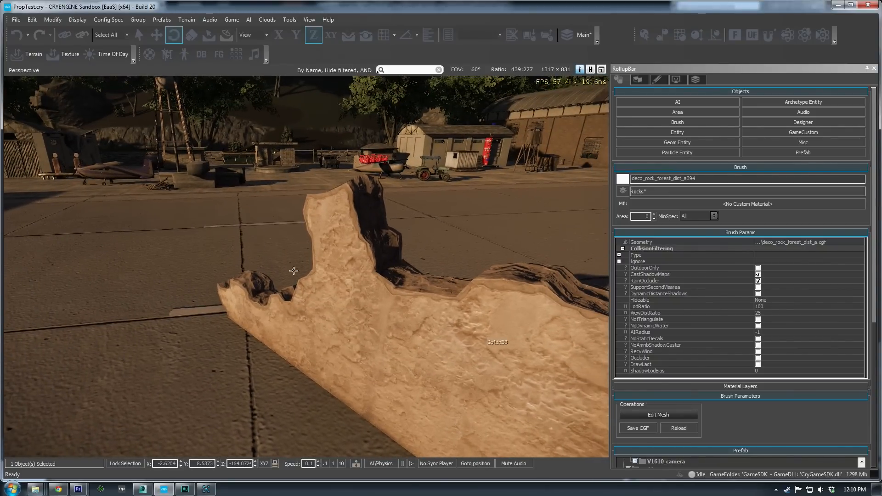
- Return to the wall's front side and review the whole damaged edge from a distance
key("a")
right_click_drag(312, 308, 405, 314)
key("a")
right_click_drag(295, 329, 320, 336)
key("s")
right_click_drag(424, 336, 429, 297)
key("w")
key("s")
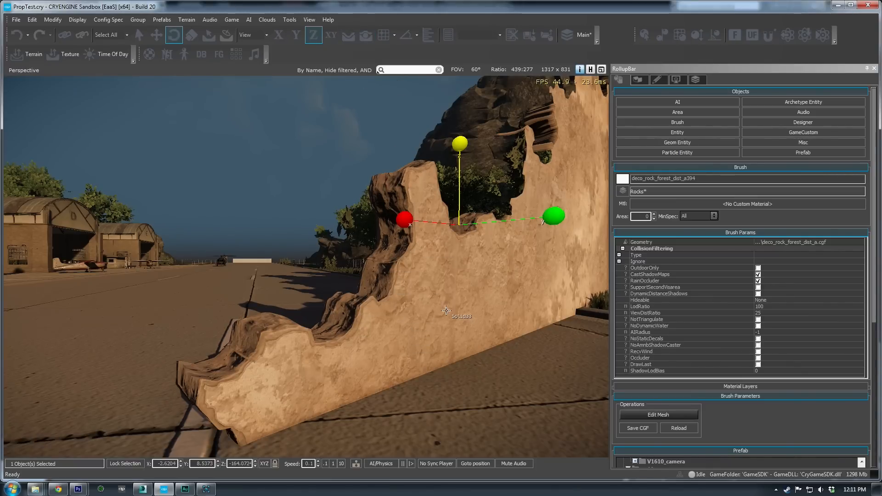
mouse_move(445, 310)
right_mouse_down()
mouse_move(427, 296)
mouse_move(404, 308)
mouse_move(445, 310)
right_mouse_up()
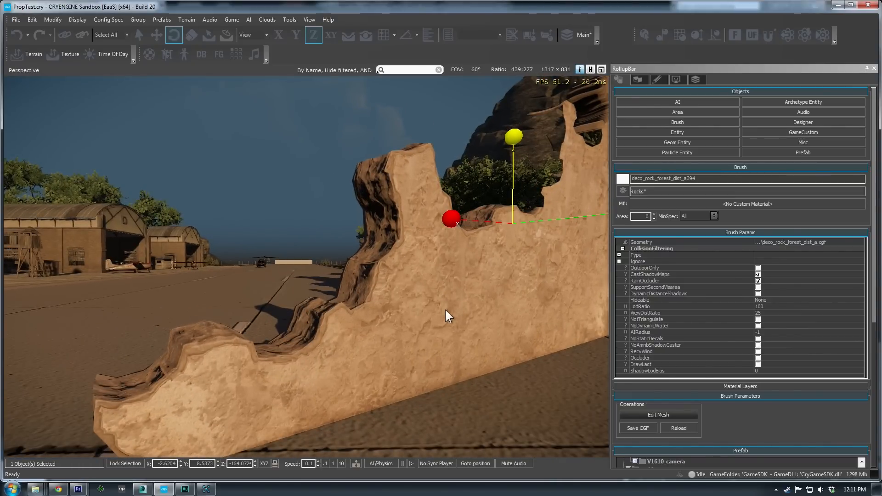